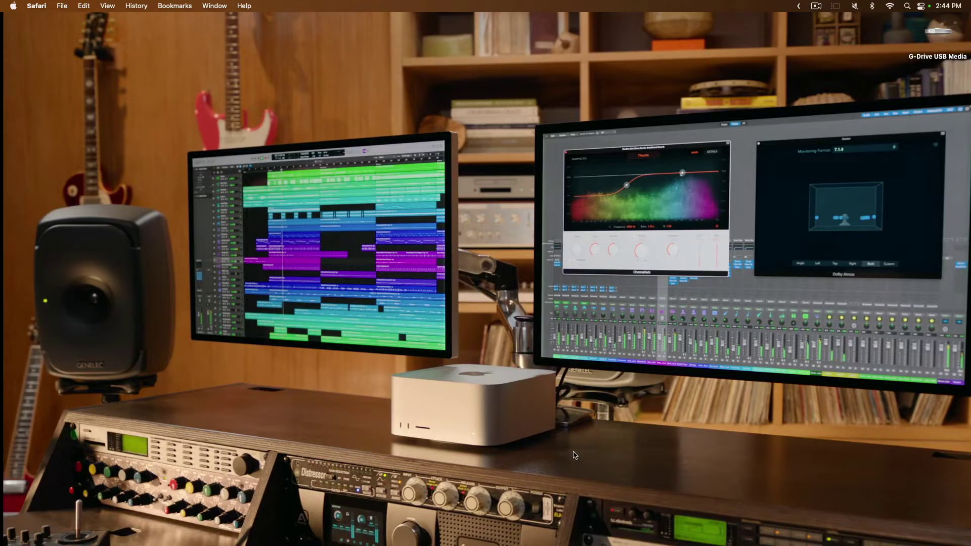
# - Restore the minimized 'Logic Pro - Apple' Safari window from the Dock
pyautogui.moveTo(601, 541)
pyautogui.click(706, 531)
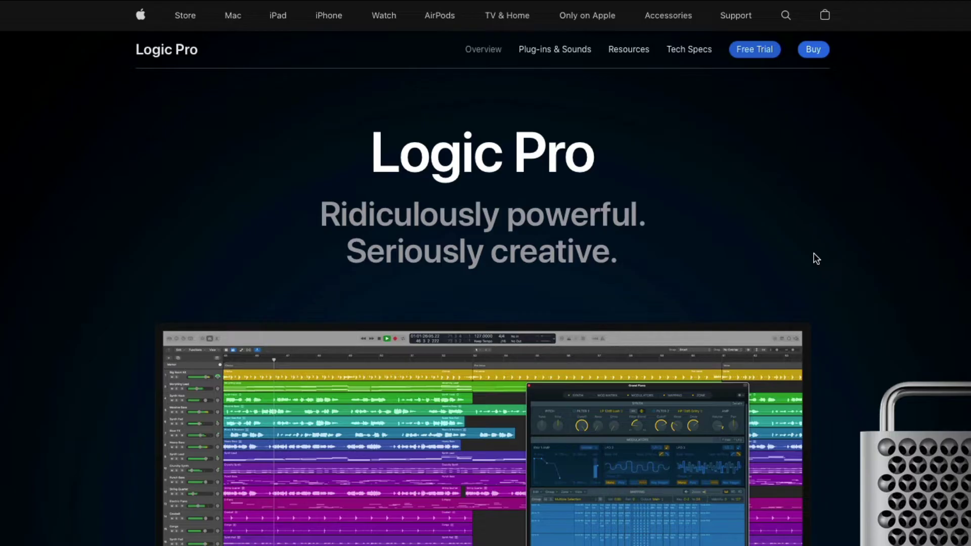
# - Go to the 'Try Logic Pro free for 90 days' trial page via Free Trial
pyautogui.click(761, 53)
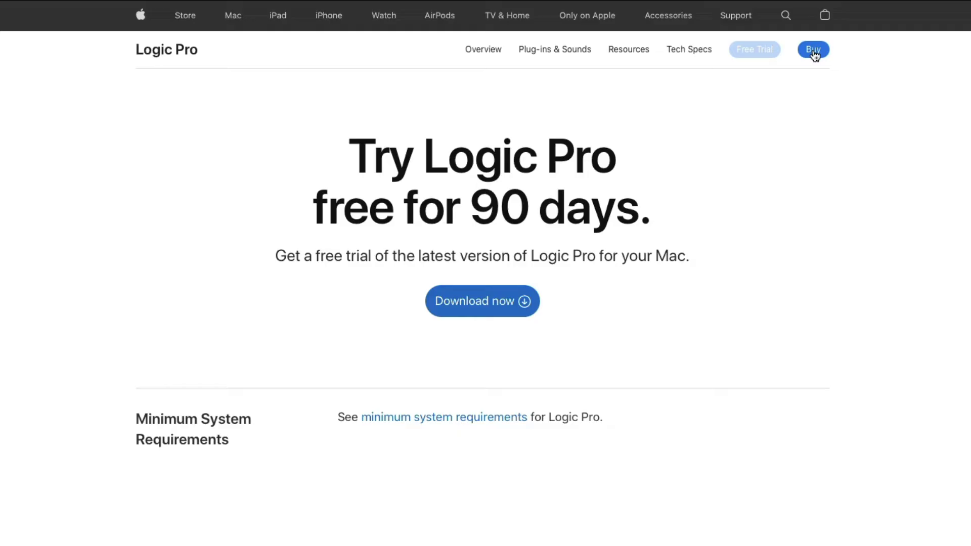
# - Hide Safari and try launching the App Store through a Spotlight search for 'app stor'
pyautogui.press('super+h')
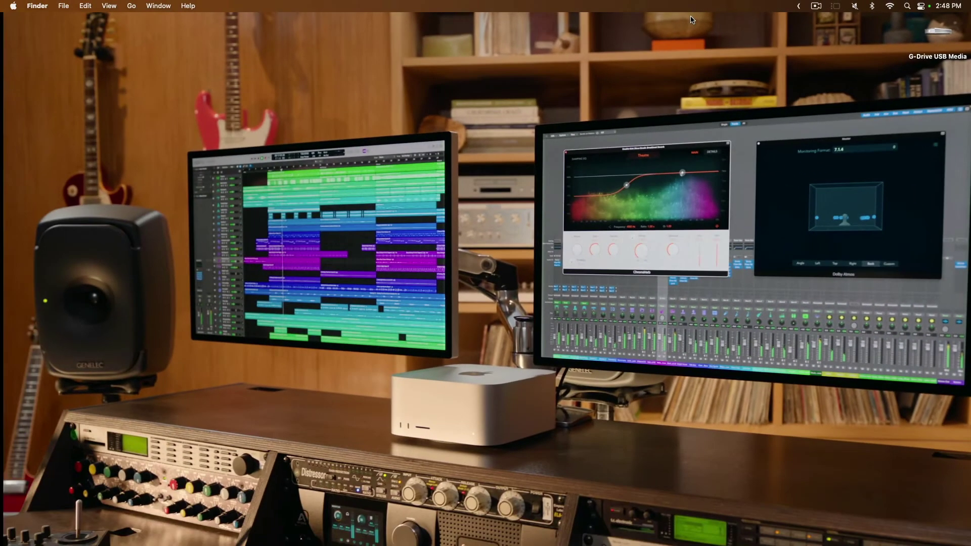
pyautogui.press('super+space')
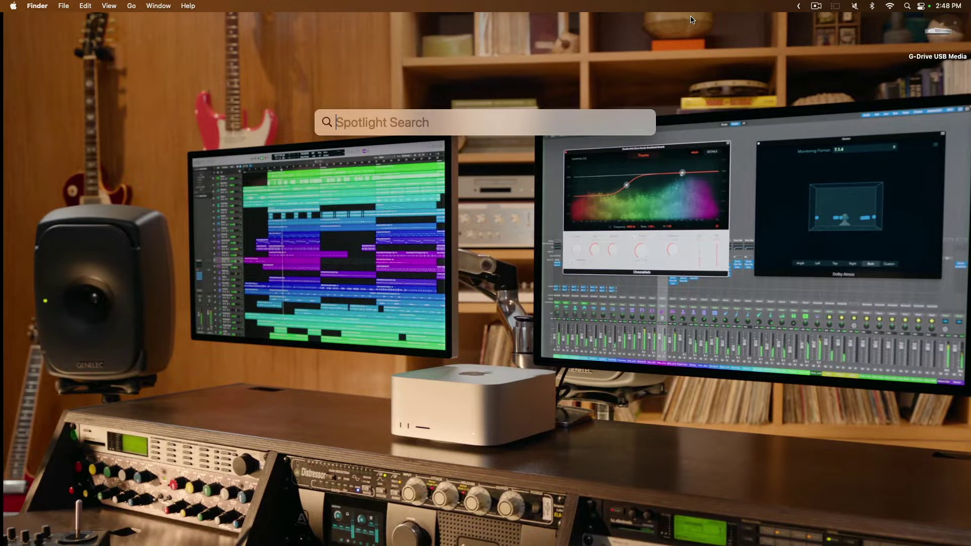
pyautogui.write('app store')
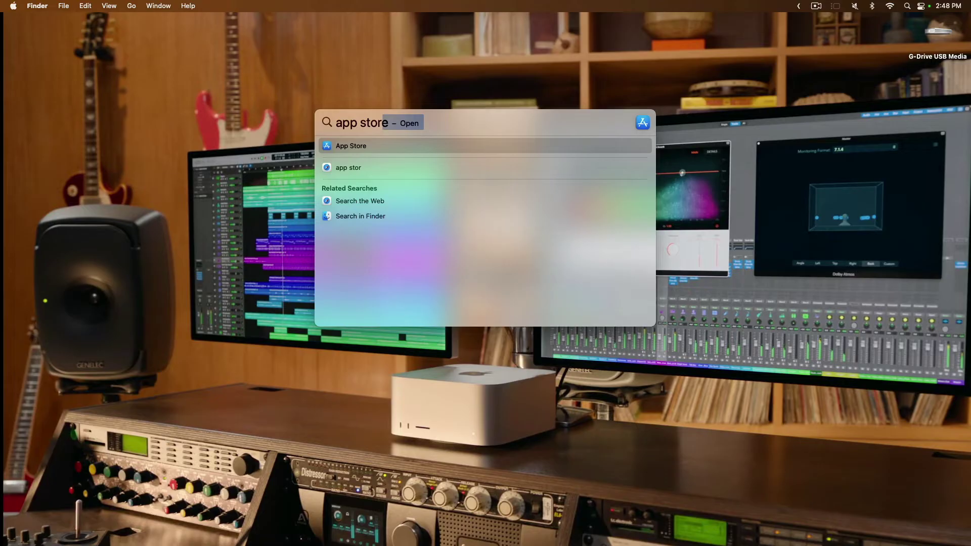
pyautogui.press('Return')
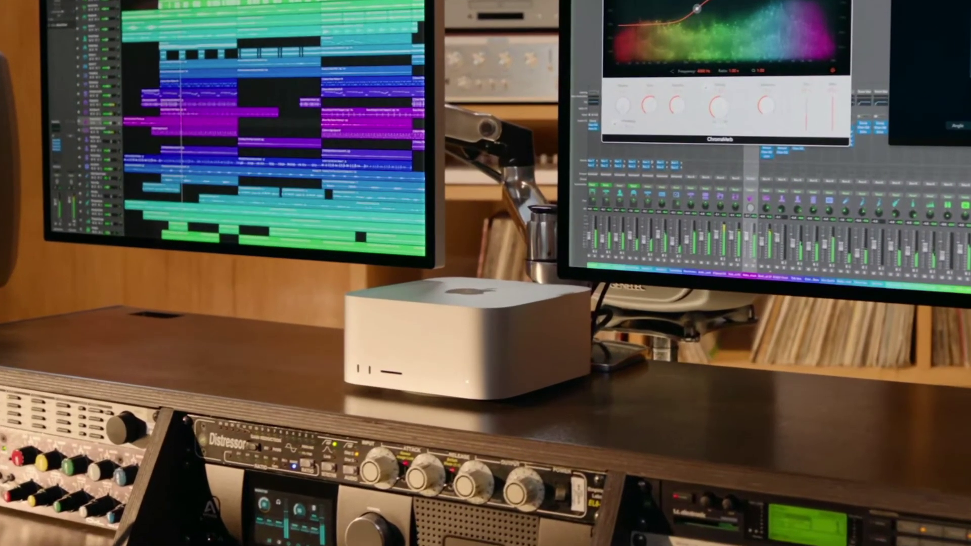
# - Find App Store in Finder's Applications folder, then launch it from Launchpad
pyautogui.moveTo(285, 525)
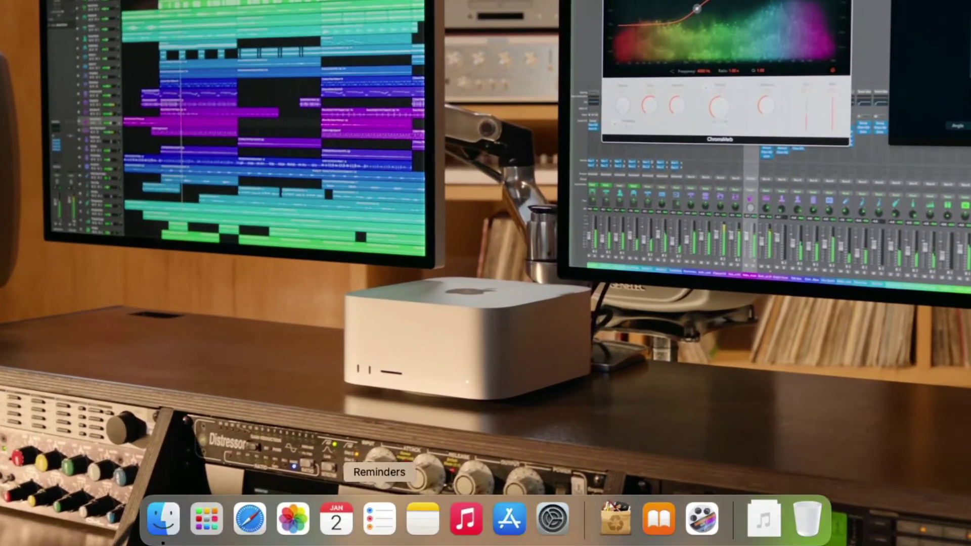
pyautogui.click(178, 525)
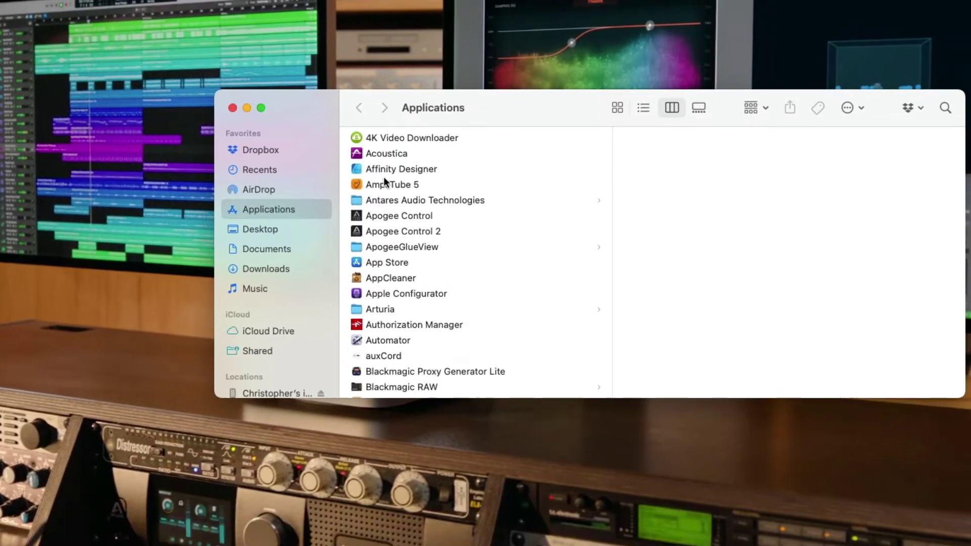
pyautogui.click(399, 263)
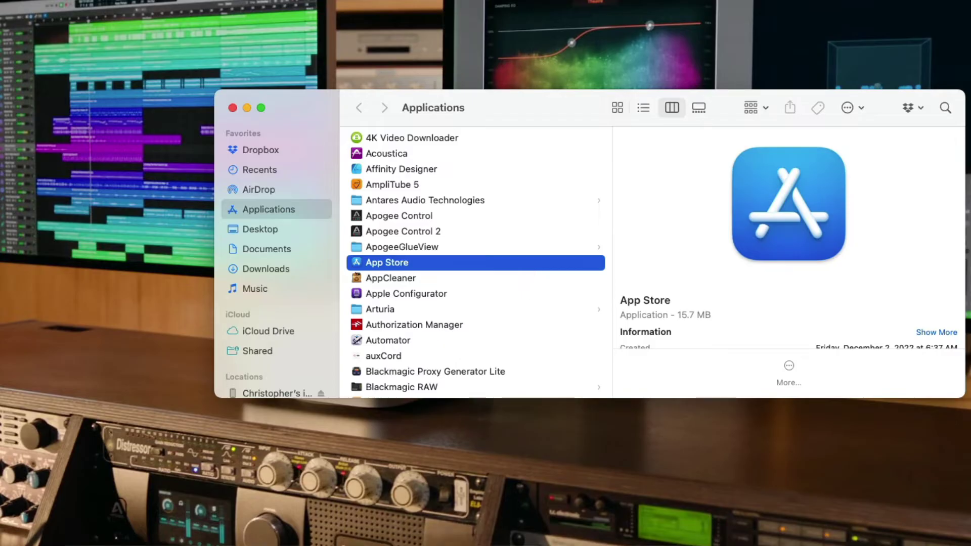
pyautogui.moveTo(357, 520)
pyautogui.click(112, 523)
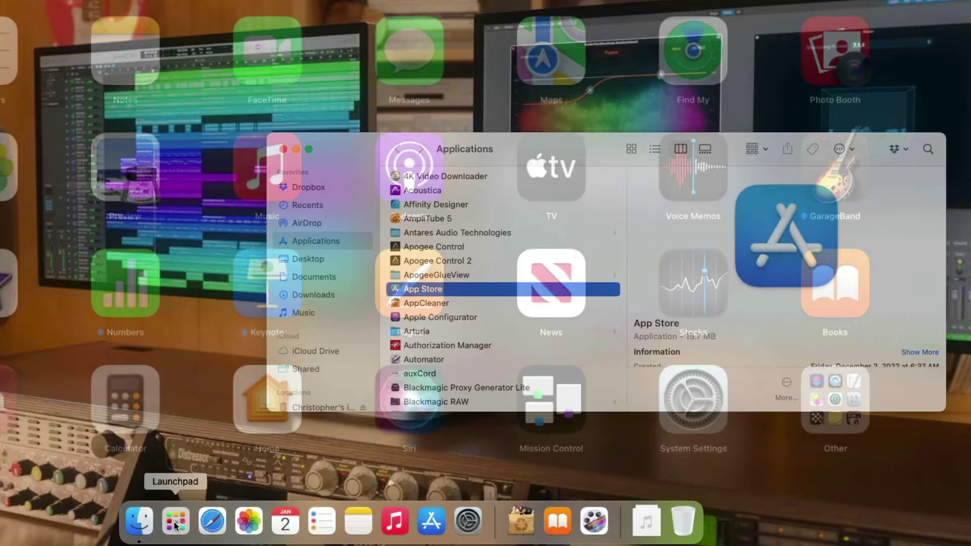
pyautogui.click(158, 68)
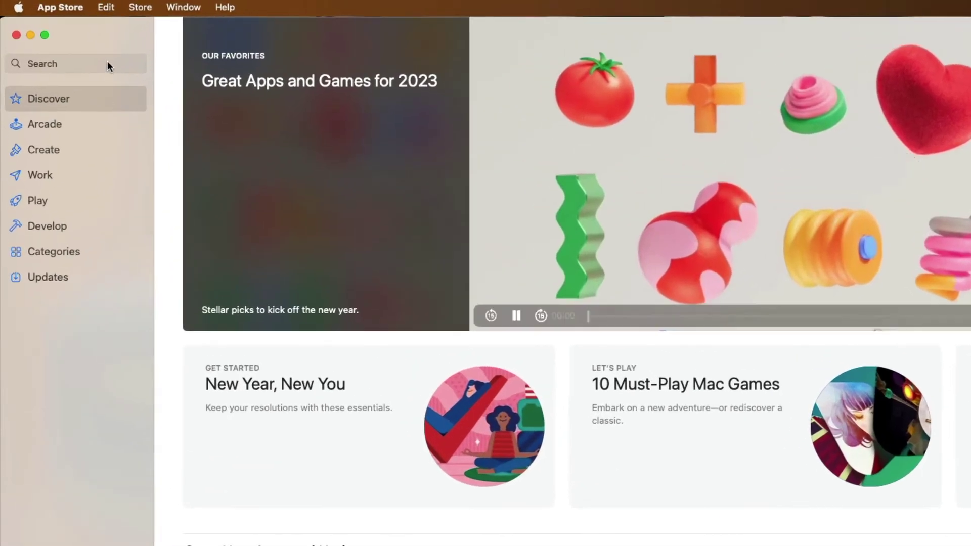
# - Search the App Store for 'logic pro' and open the Logic Pro result
pyautogui.click(77, 45)
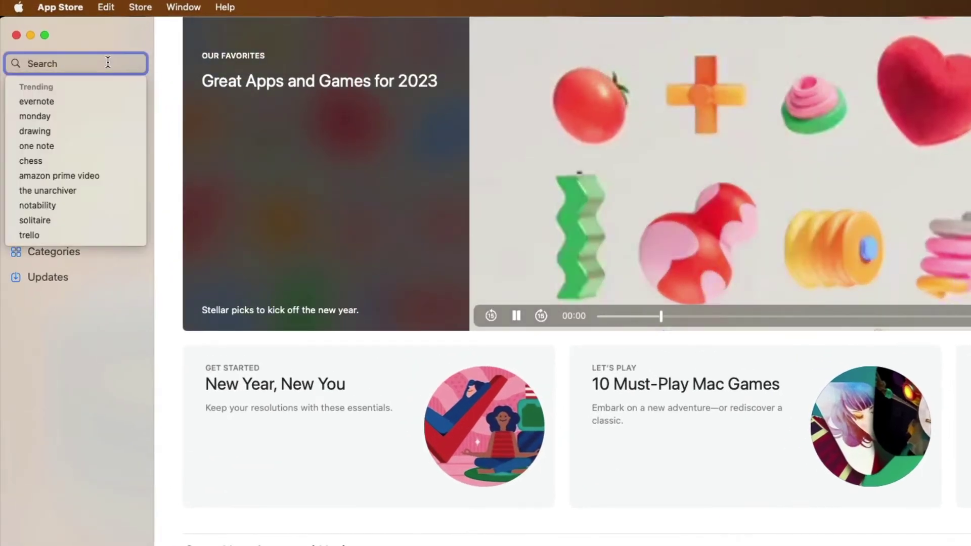
pyautogui.write('logic pro')
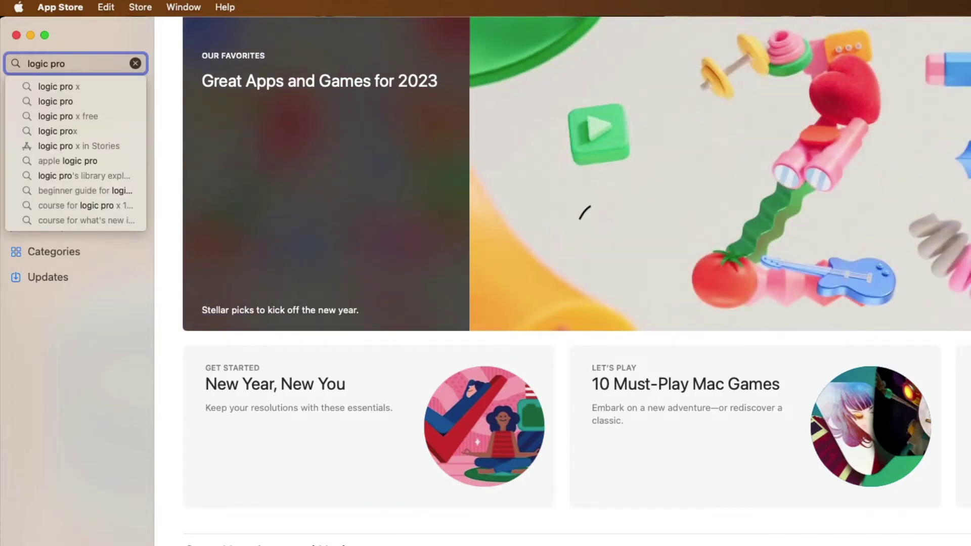
pyautogui.press('Return')
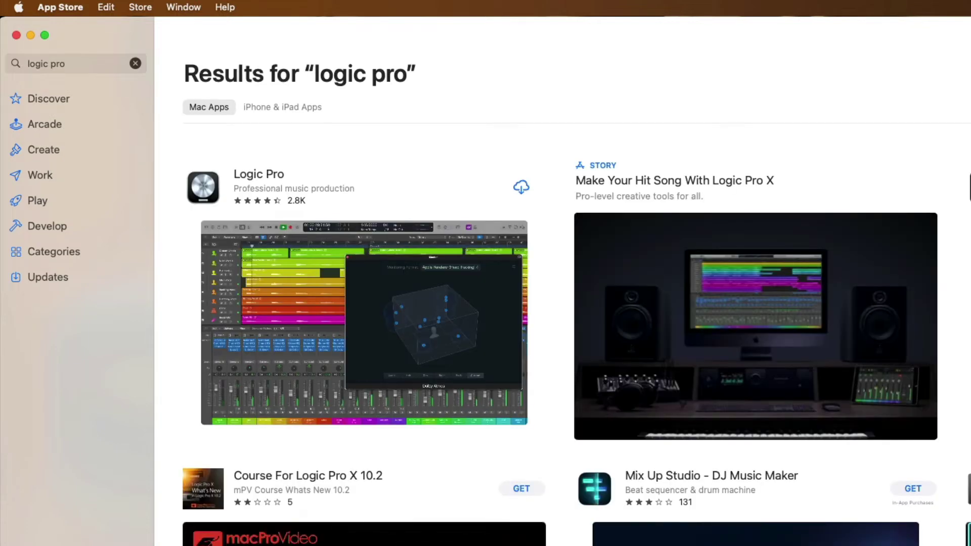
pyautogui.hscroll(1, 258, 171)
pyautogui.click(258, 173)
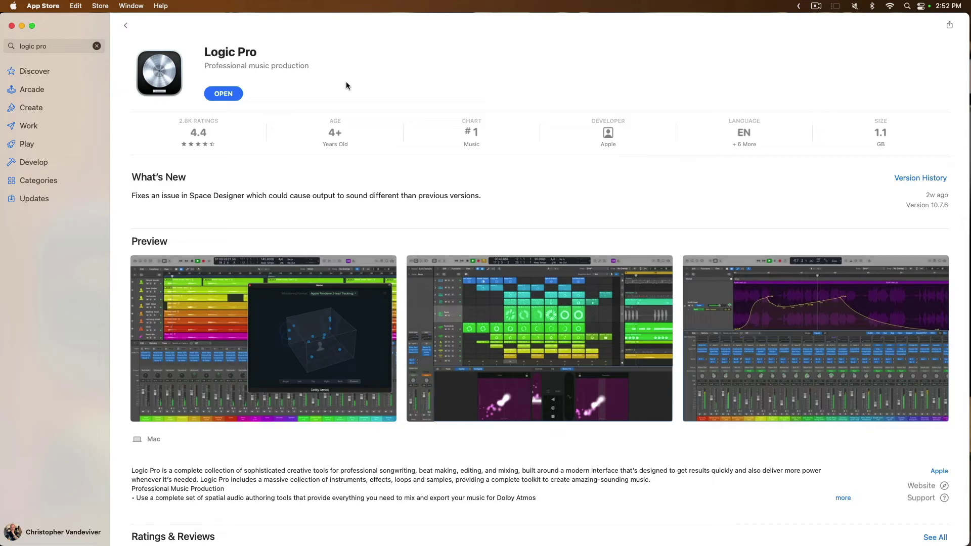
# - Quit the App Store and locate Logic Pro in a new Finder Applications window
pyautogui.press('super+q')
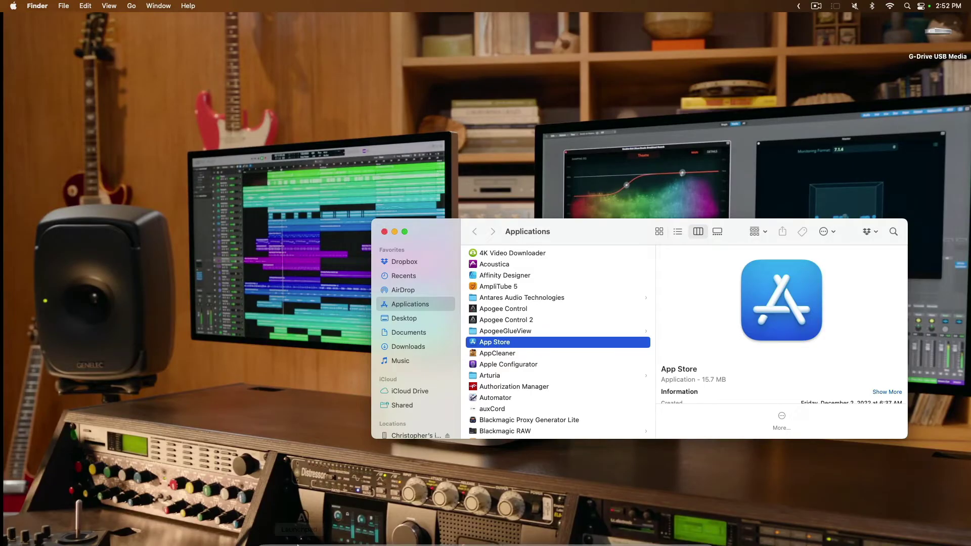
pyautogui.moveTo(275, 537)
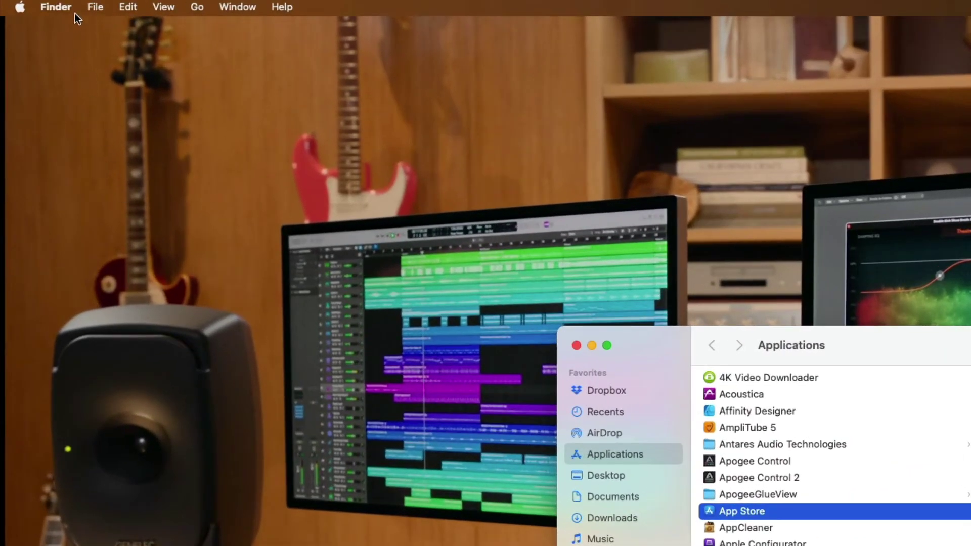
pyautogui.click(74, 8)
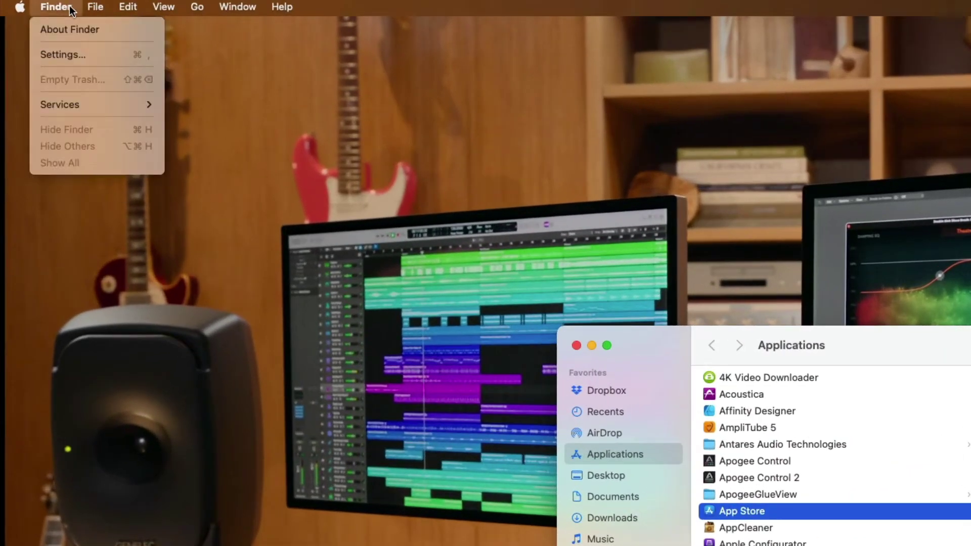
pyautogui.click(101, 31)
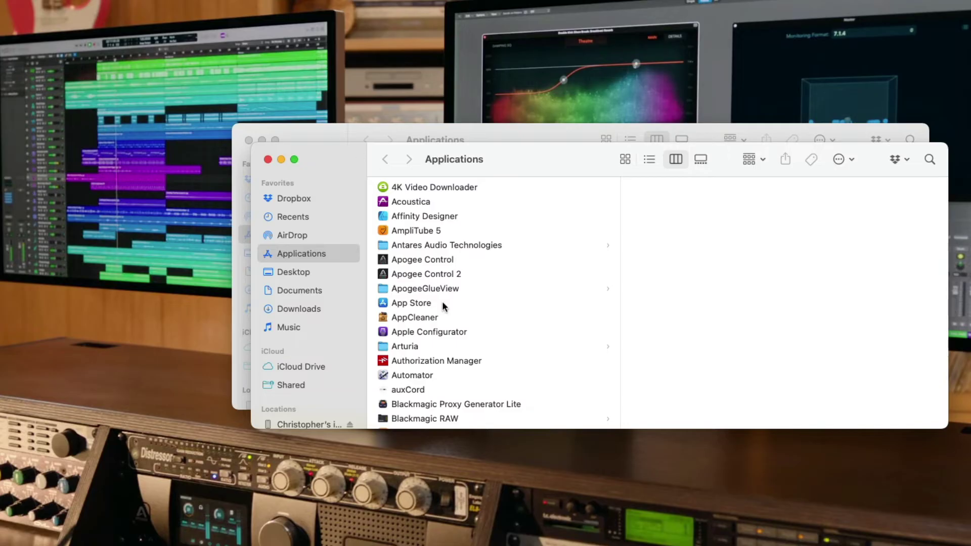
pyautogui.scroll(-20, 460, 330)
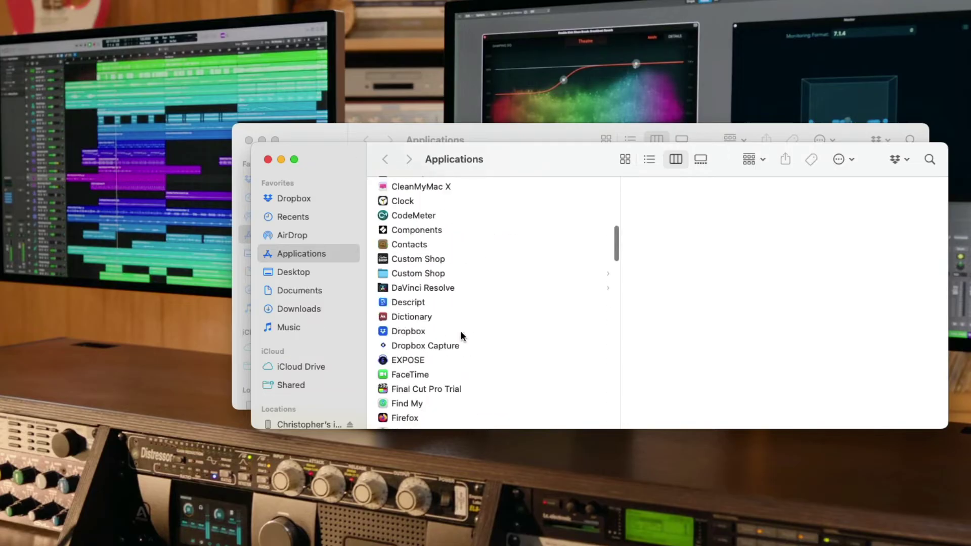
pyautogui.scroll(-1, 460, 330)
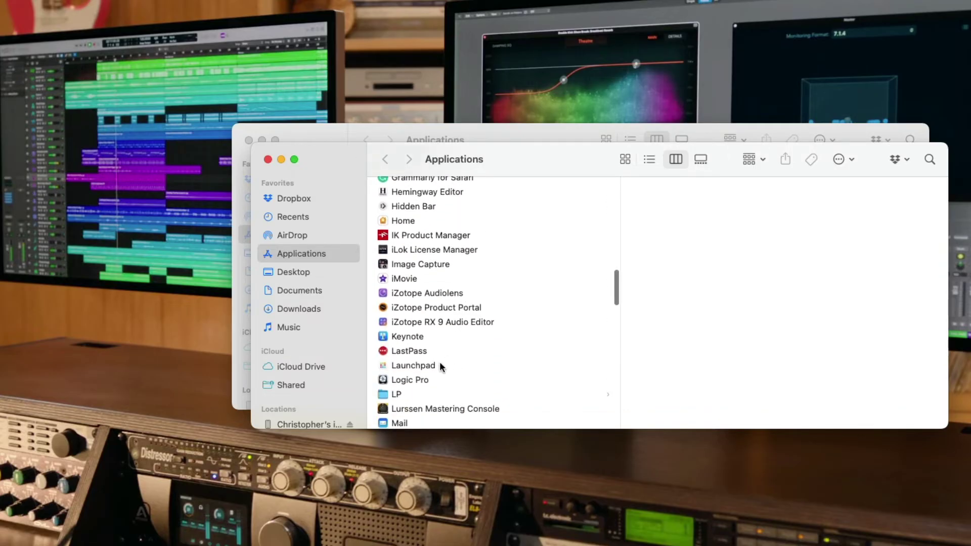
pyautogui.click(417, 380)
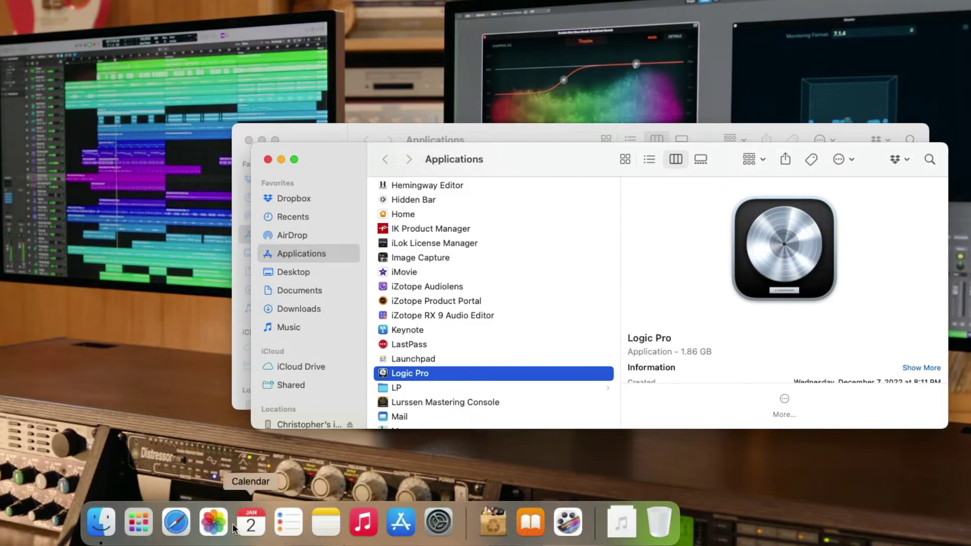
# - Browse Launchpad, close it, and launch Logic Pro through a Spotlight search for 'logic'
pyautogui.click(137, 517)
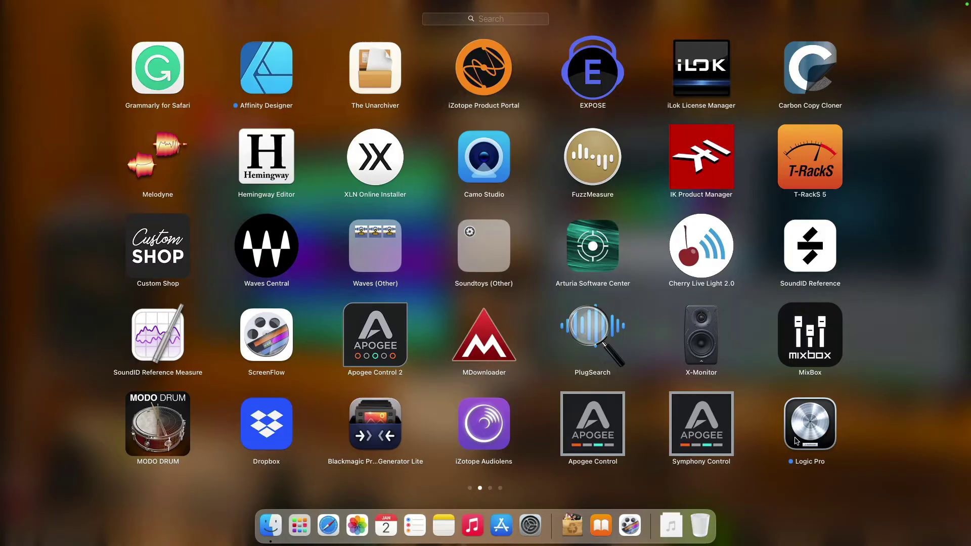
pyautogui.hscroll(-5, 743, 390)
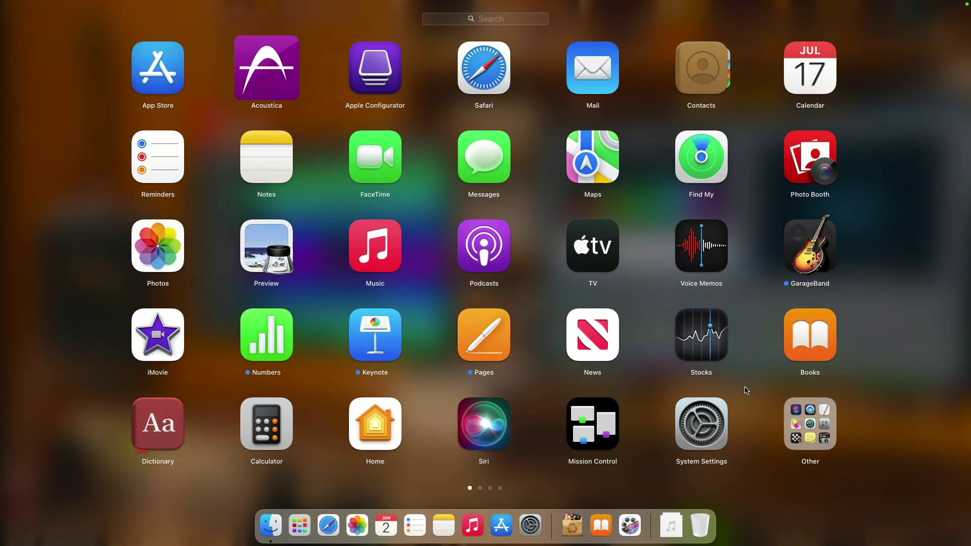
pyautogui.hscroll(5, 745, 390)
pyautogui.hscroll(5, 744, 389)
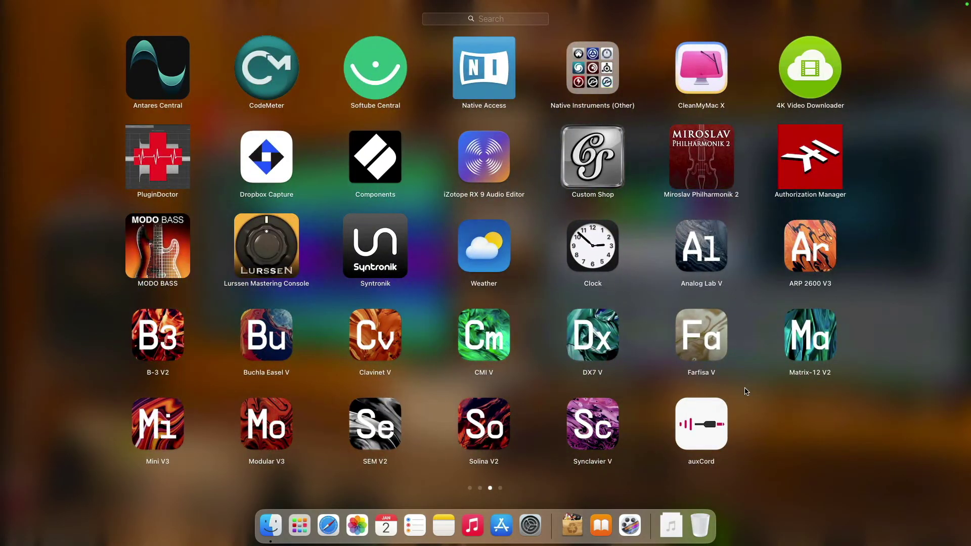
pyautogui.click(774, 428)
pyautogui.press('super+space')
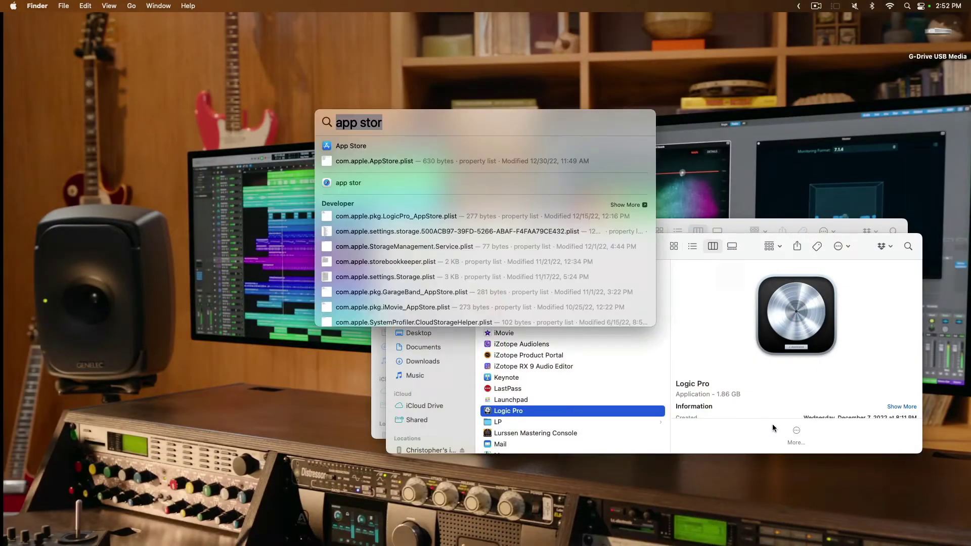
pyautogui.write('logic')
pyautogui.press('Return')
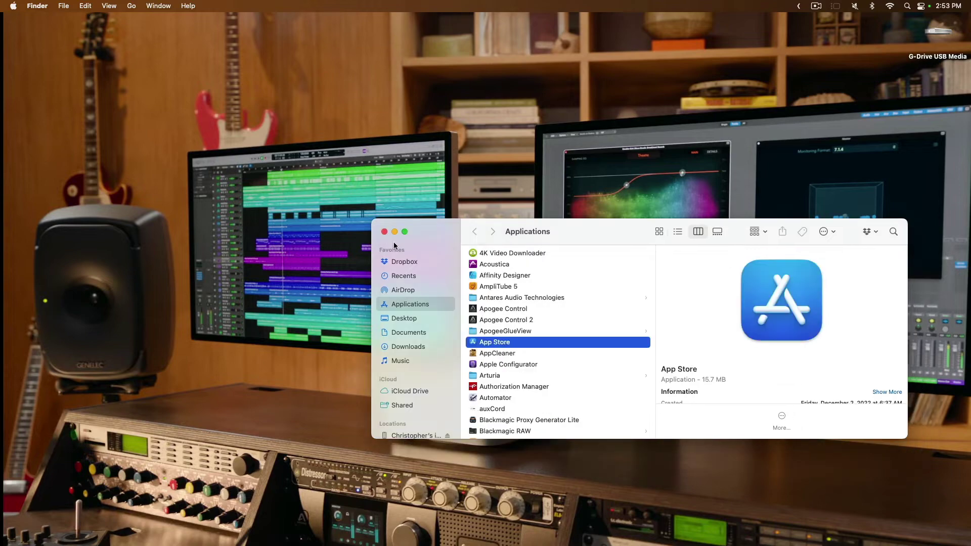
# - Close the Applications window and cancel the Essential Sounds installation password prompt
pyautogui.click(385, 231)
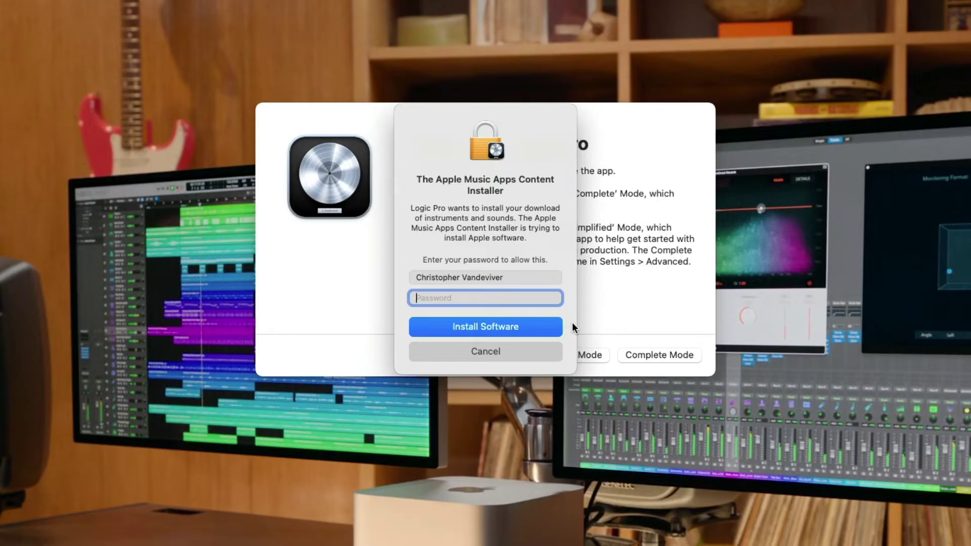
pyautogui.click(538, 353)
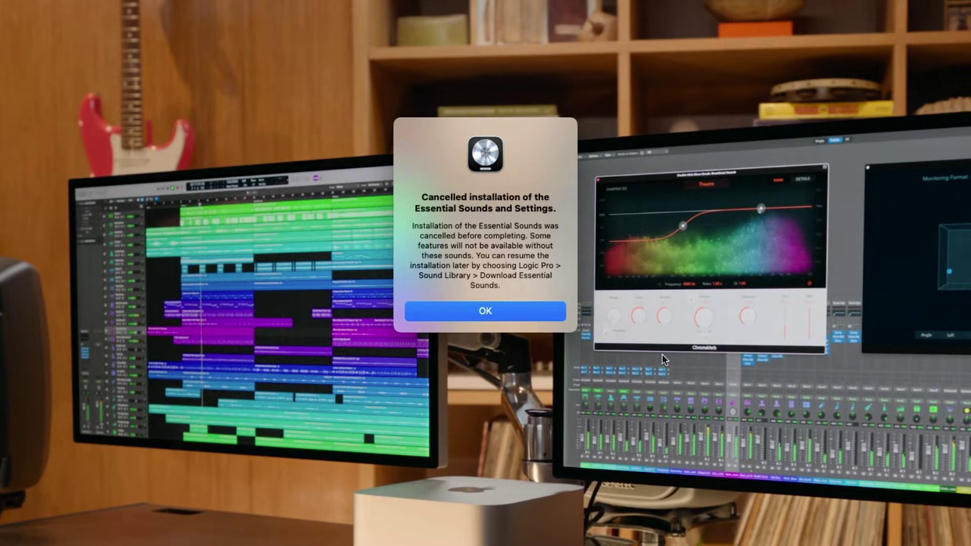
# - Acknowledge the cancelled-installation alert and continue past the What's New overview
pyautogui.click(530, 314)
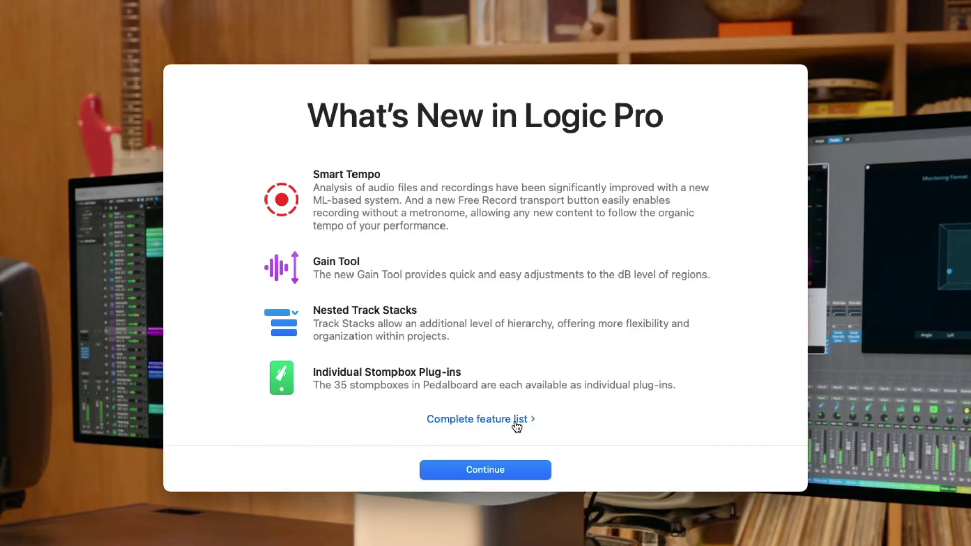
pyautogui.click(507, 466)
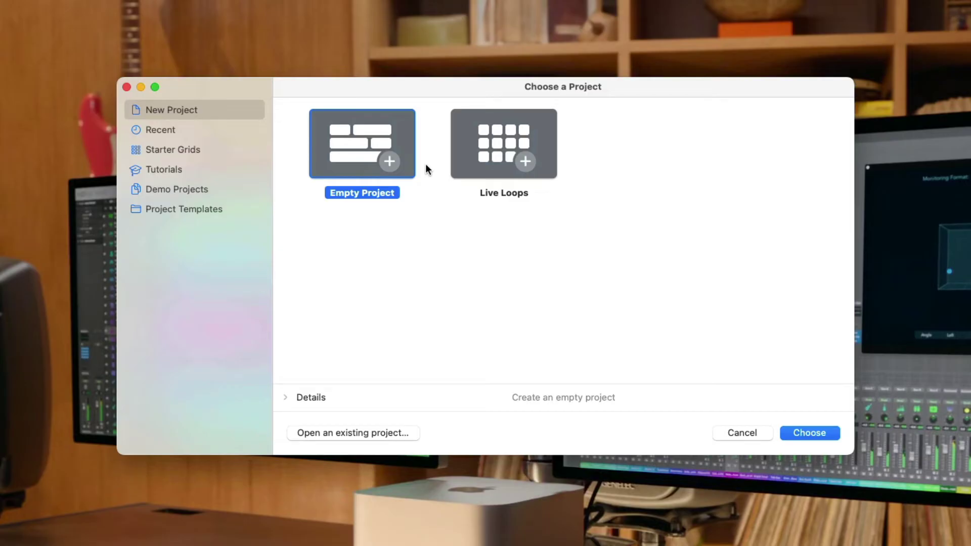
# - Preview Live Loops, check Recent, then view the Boys Noize, Crate Digging and Soulection Starter Grids
pyautogui.click(499, 153)
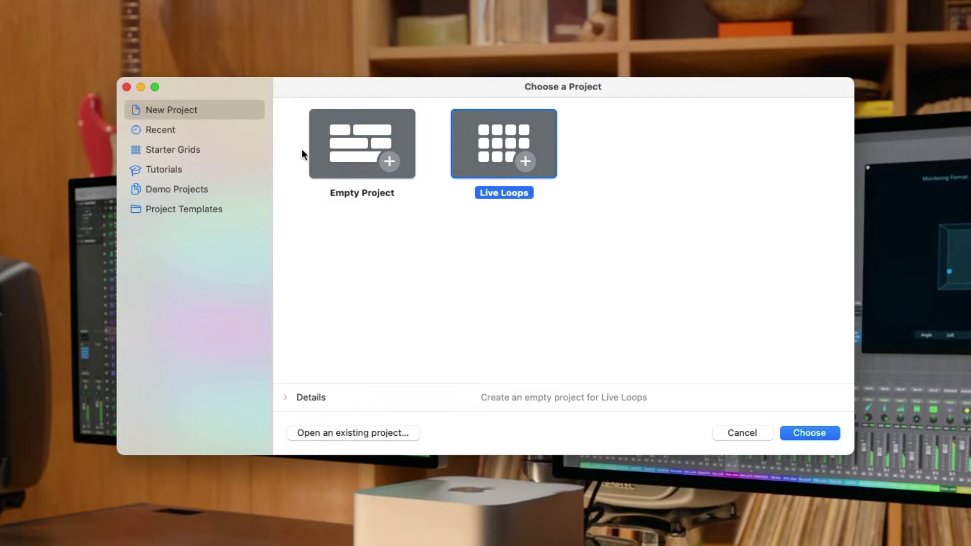
pyautogui.click(227, 133)
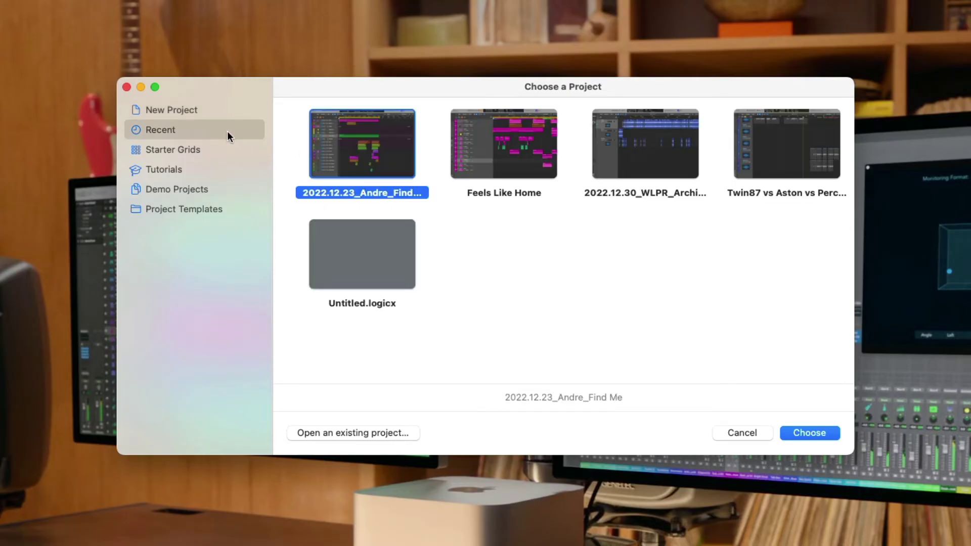
pyautogui.click(226, 147)
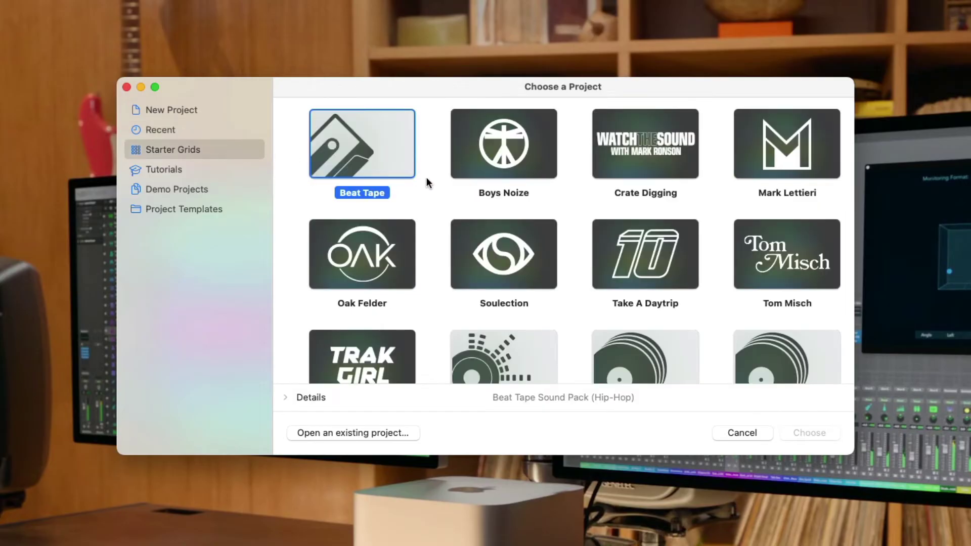
pyautogui.moveTo(407, 169)
pyautogui.click(466, 135)
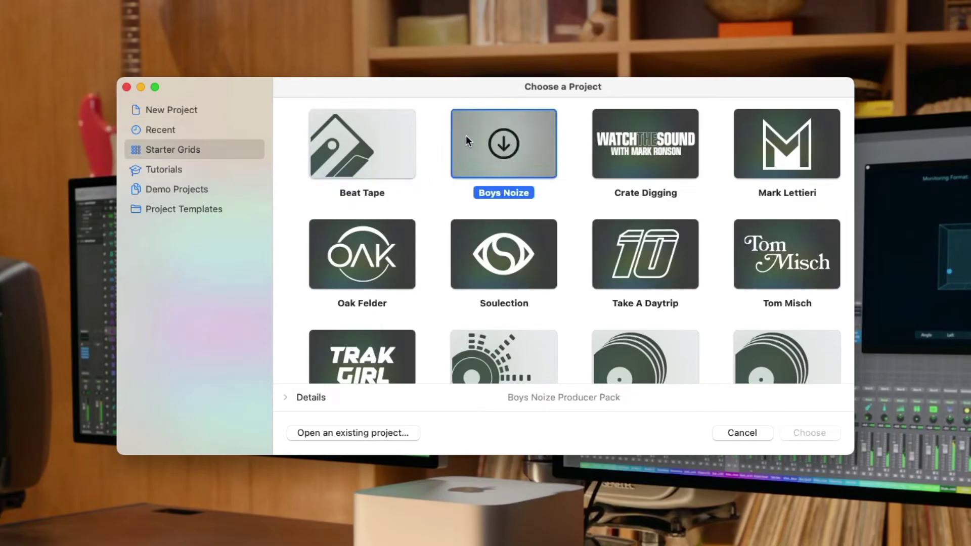
pyautogui.click(618, 143)
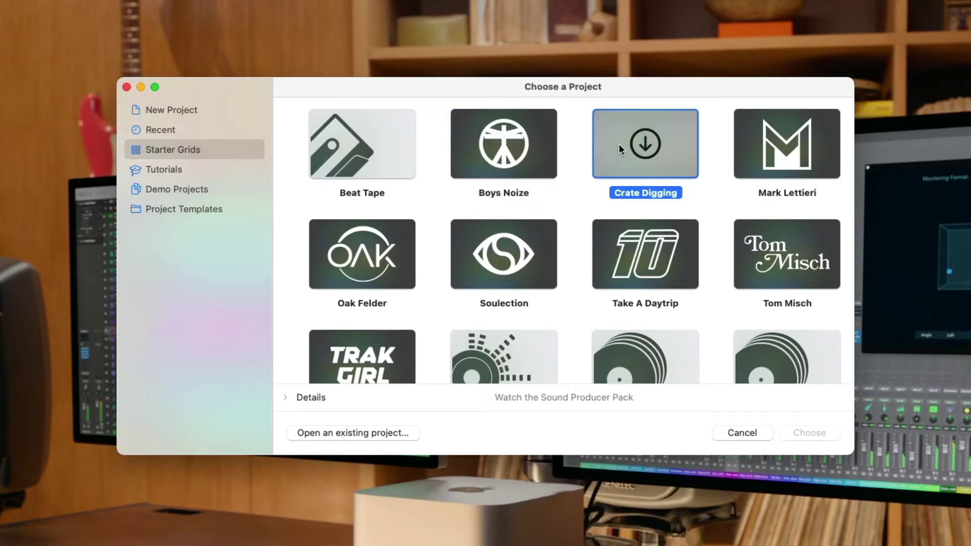
pyautogui.click(539, 233)
# - View Backlight Bounce, attempt the Boom Bap Masher download, and cancel its password prompt
pyautogui.scroll(-3, 539, 233)
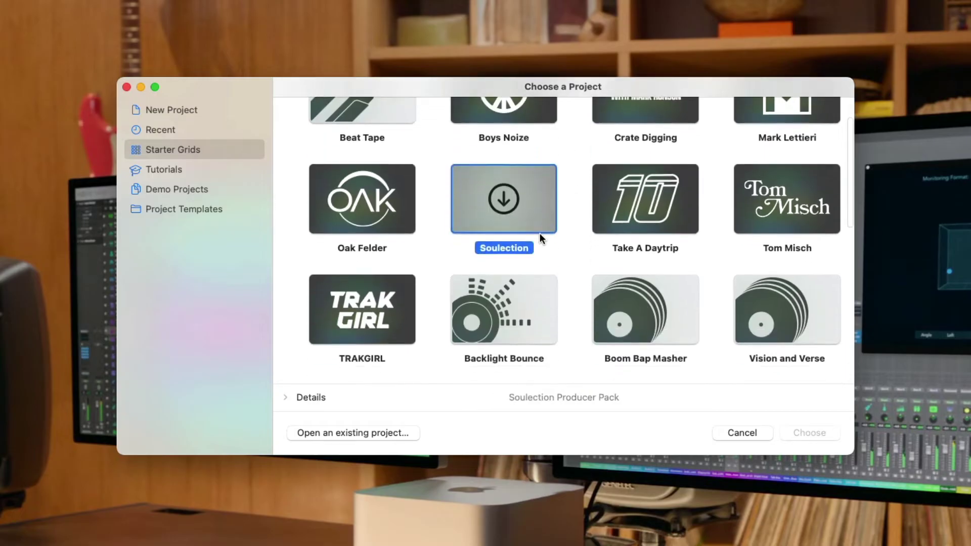
pyautogui.click(541, 269)
pyautogui.click(646, 278)
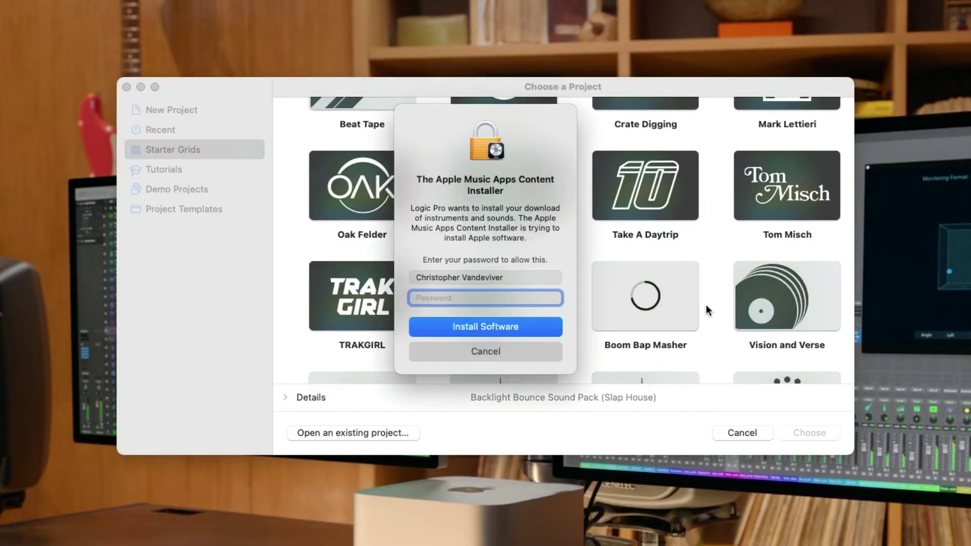
pyautogui.click(532, 354)
pyautogui.scroll(-6, 532, 355)
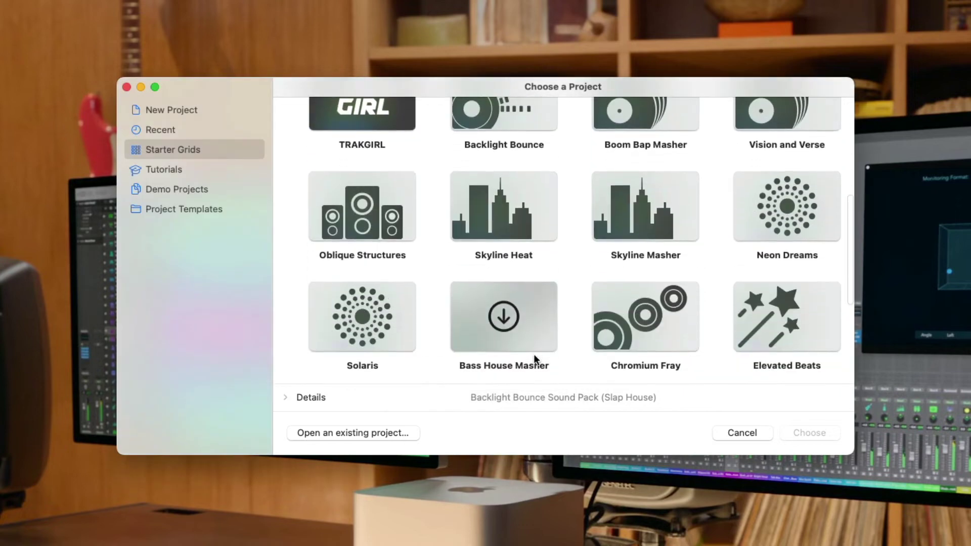
pyautogui.scroll(-5, 634, 307)
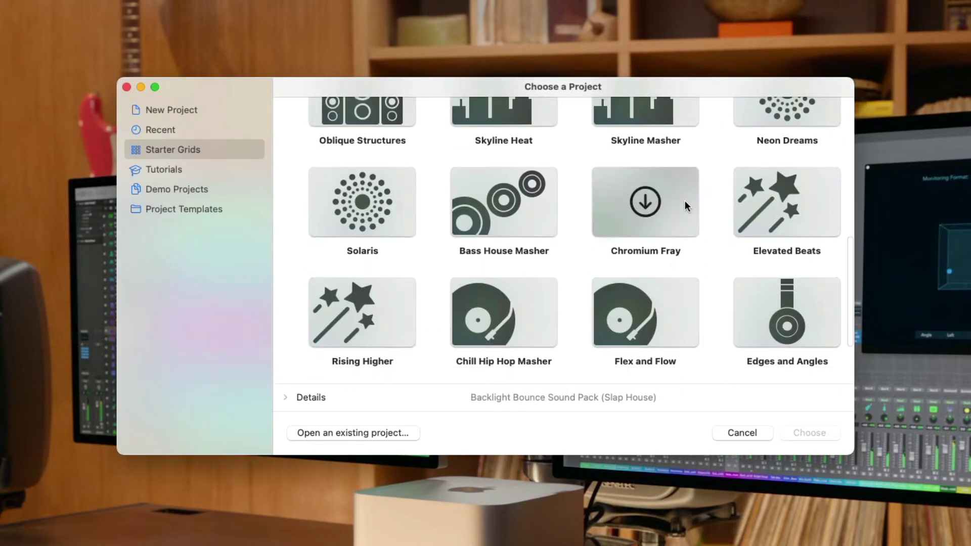
# - View Chromium Fray, Reggaeton Pop Masher, Gozadera Latina, Future Bass Masher, Rising Higher, then Tutorials
pyautogui.click(686, 190)
pyautogui.scroll(-3, 672, 278)
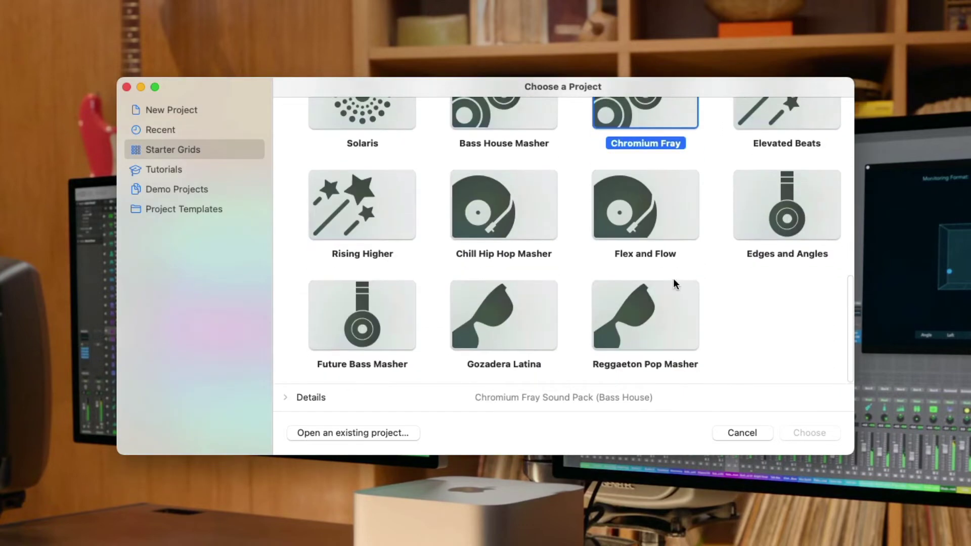
pyautogui.click(667, 293)
pyautogui.click(522, 305)
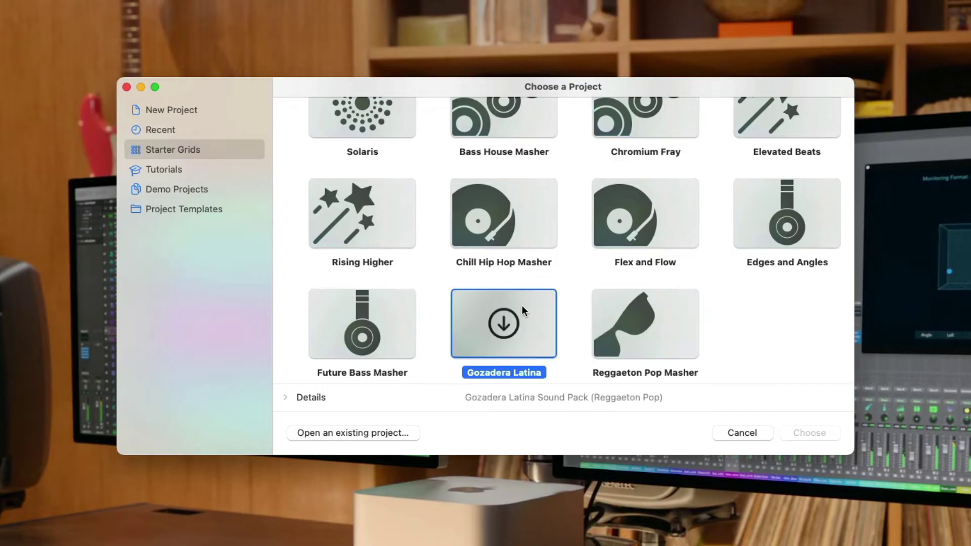
pyautogui.click(396, 297)
pyautogui.click(399, 192)
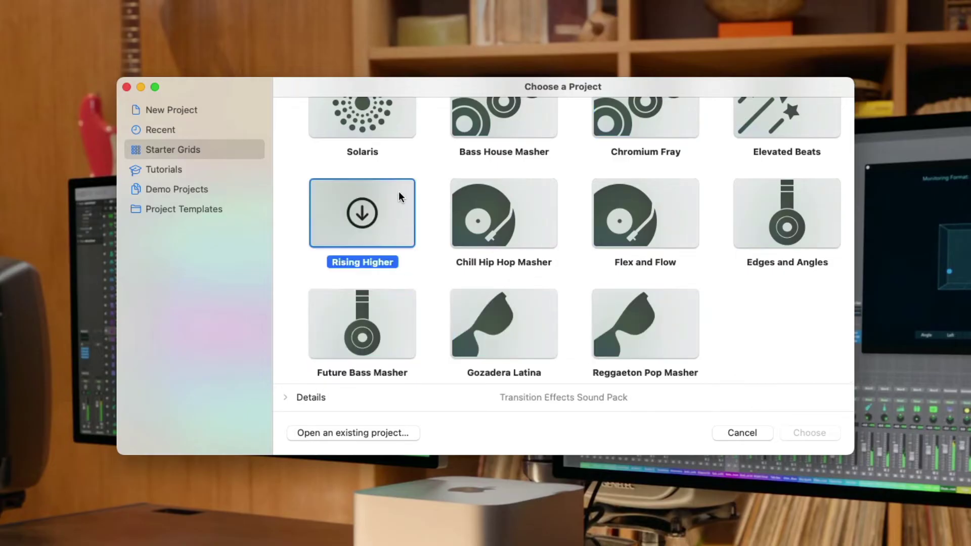
pyautogui.click(214, 170)
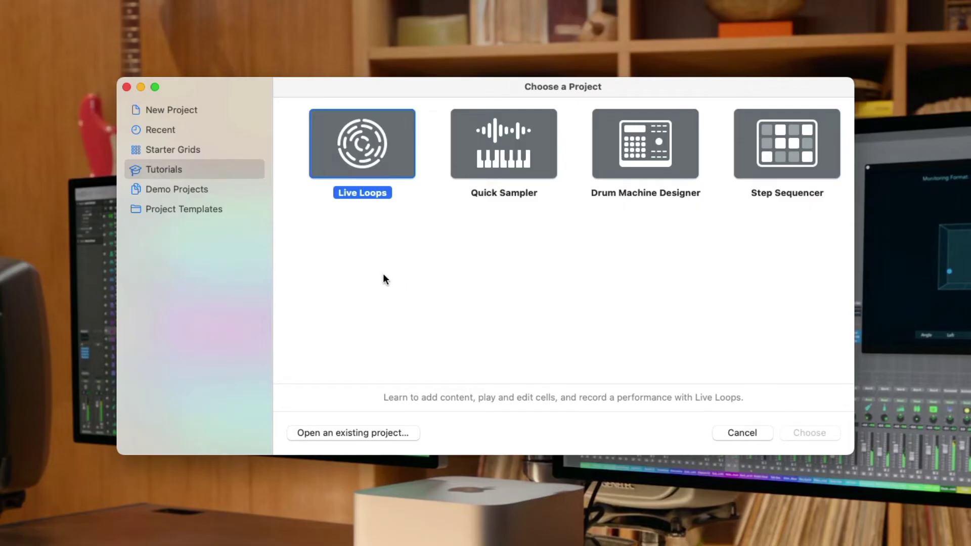
# - Browse Demo Projects and Project Templates, then create an Empty Project from New Project
pyautogui.click(251, 202)
pyautogui.click(250, 189)
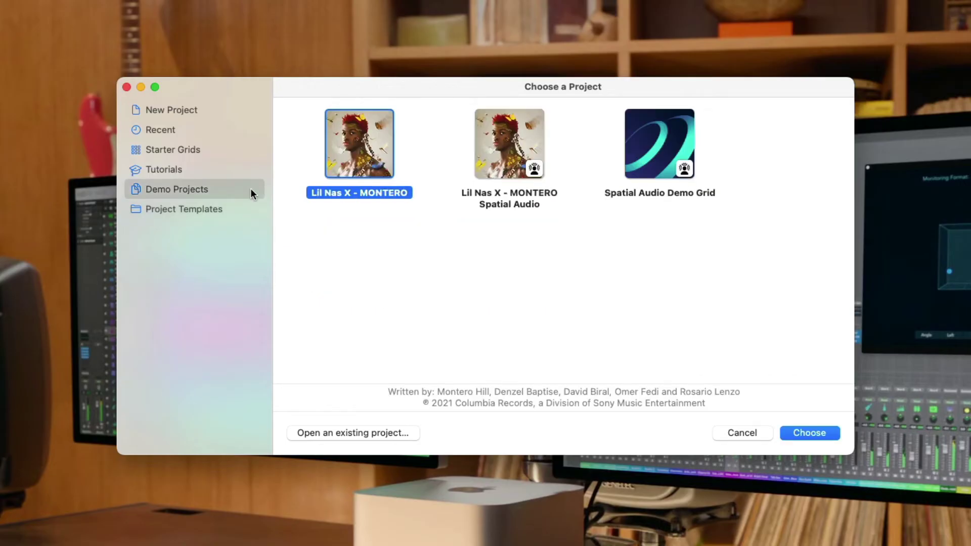
pyautogui.click(250, 211)
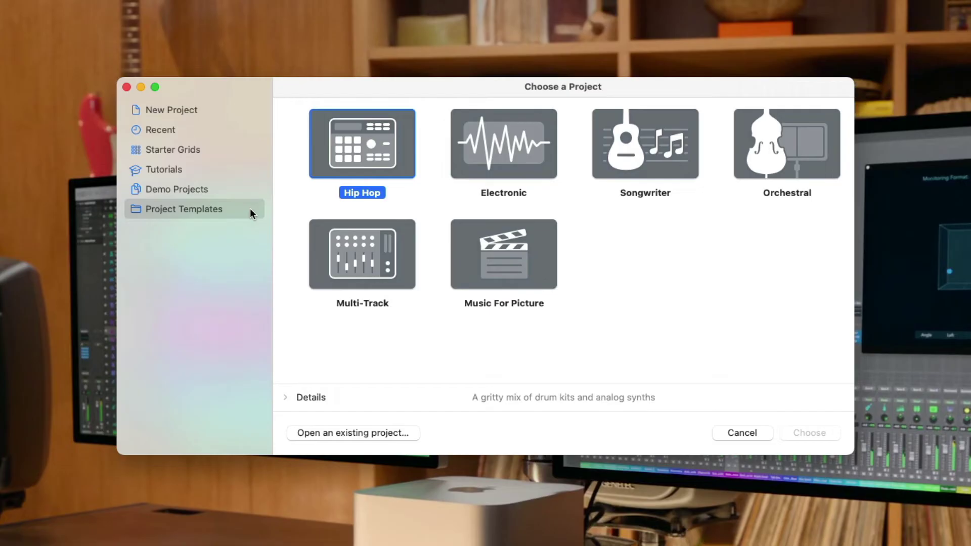
pyautogui.click(240, 108)
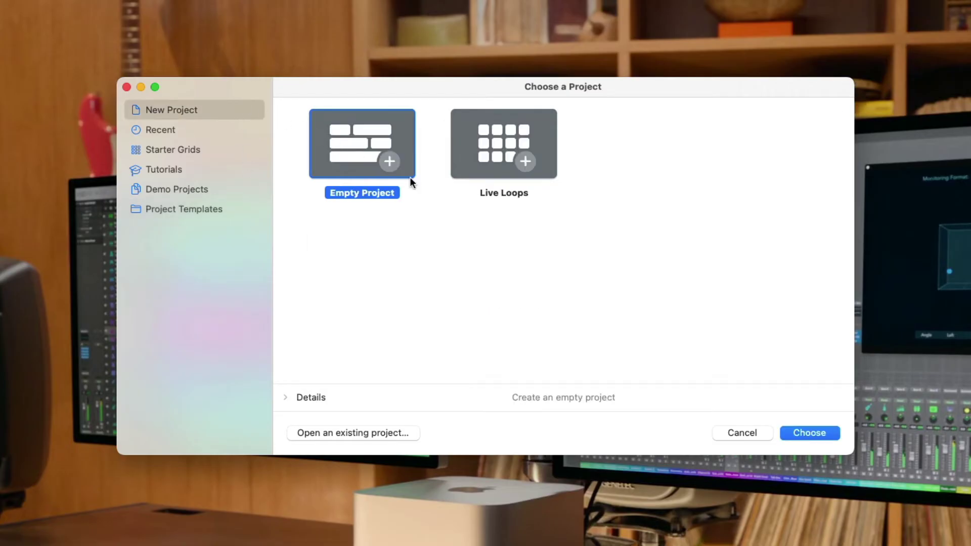
pyautogui.click(793, 432)
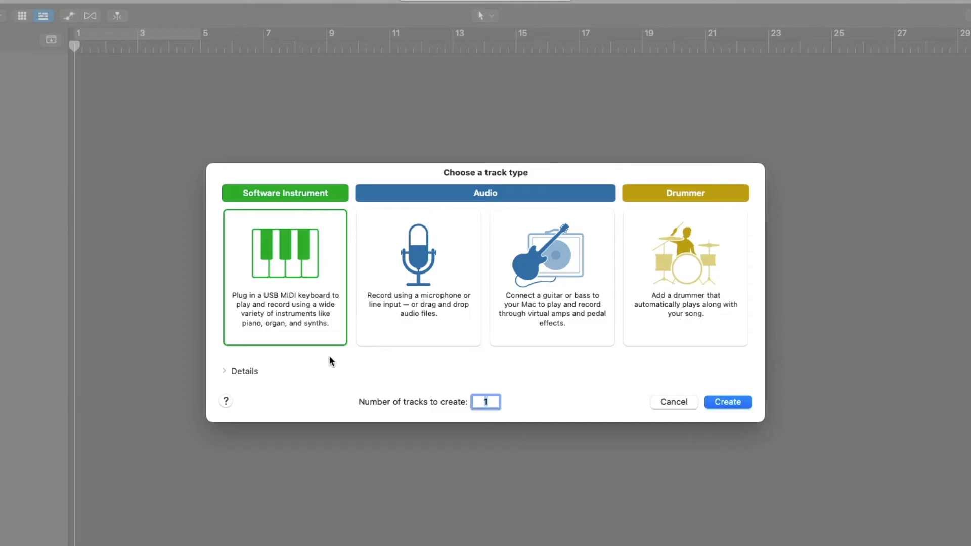
# - After comparing Guitar or Bass and Drummer types, create one Audio track named Audio 1
pyautogui.click(442, 265)
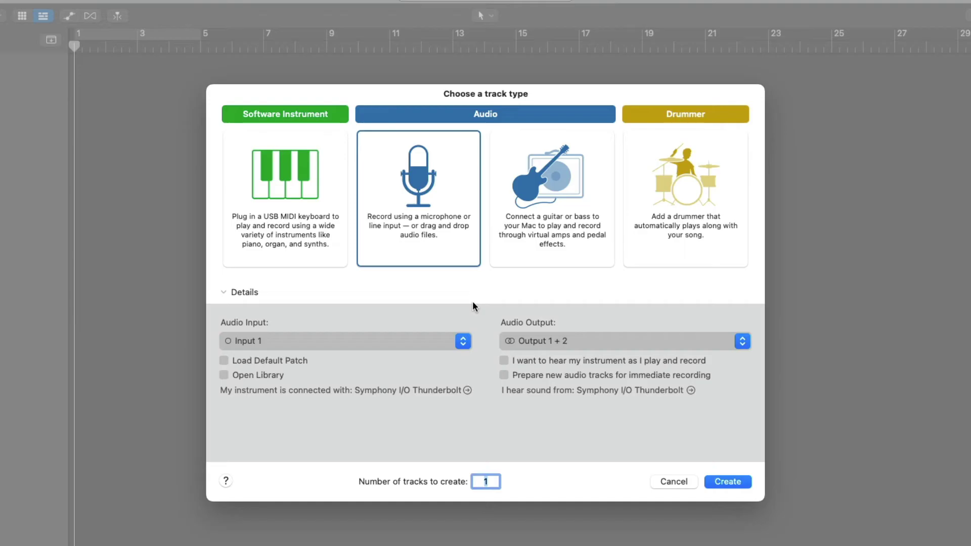
pyautogui.click(551, 229)
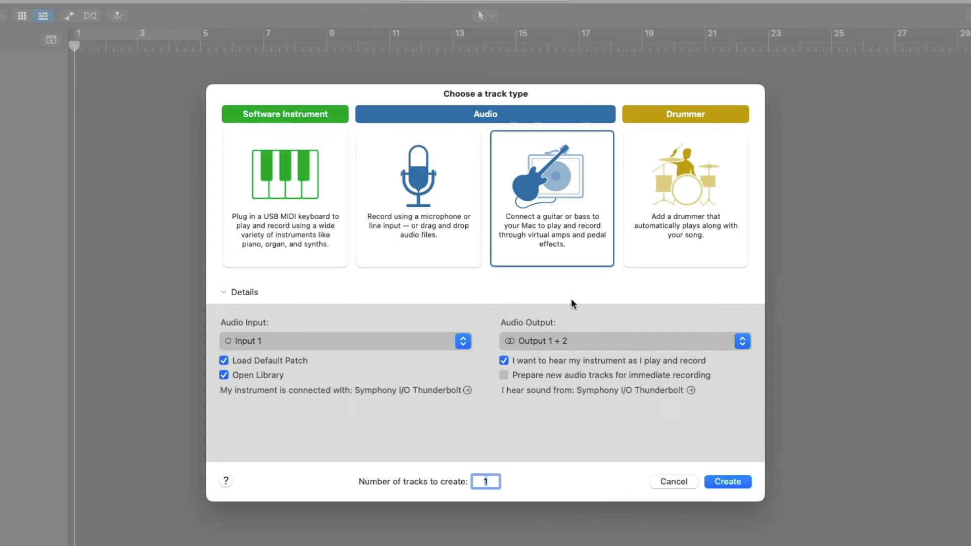
pyautogui.click(665, 175)
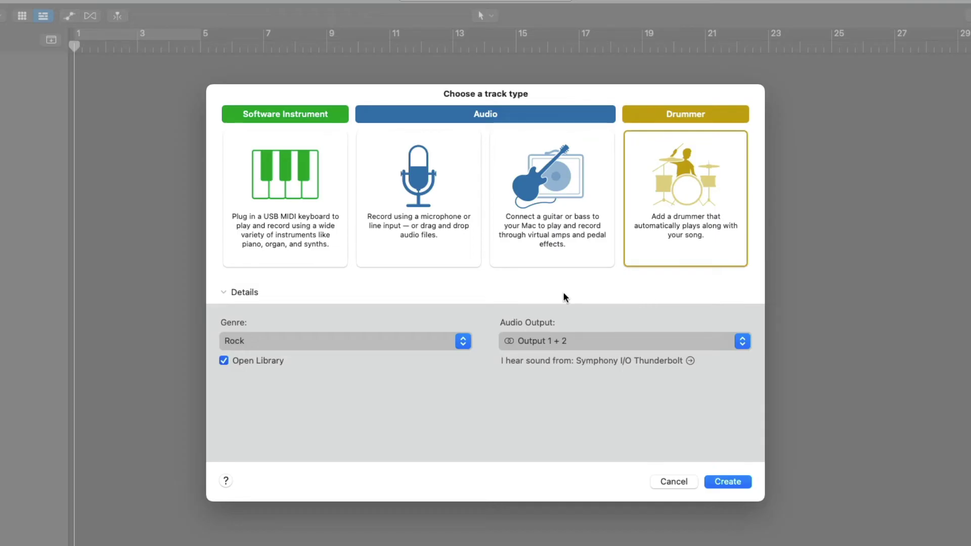
pyautogui.click(436, 189)
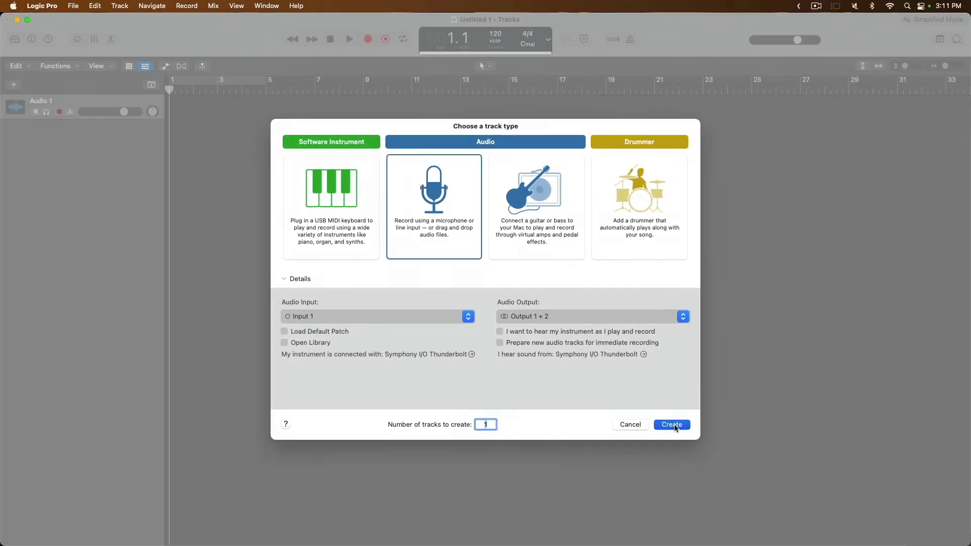
pyautogui.click(671, 425)
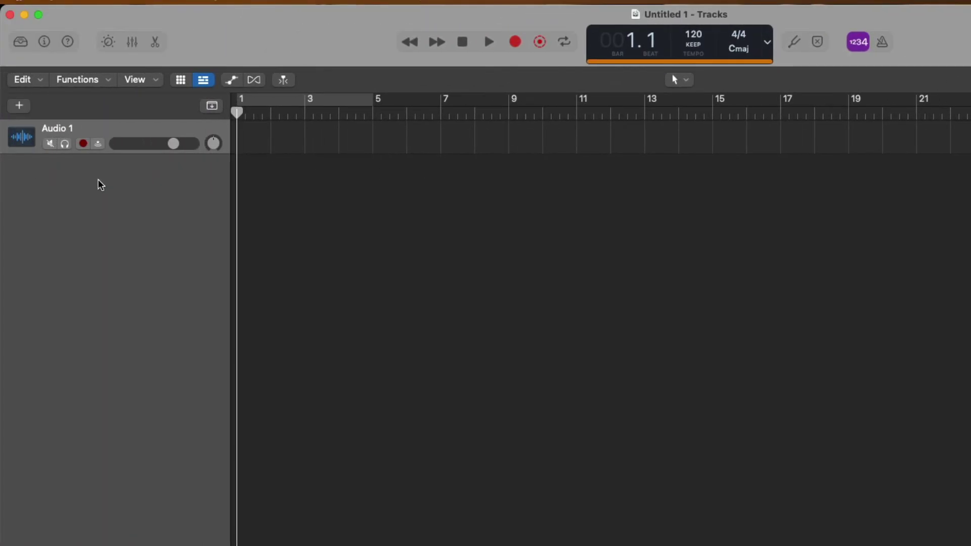
pyautogui.click(109, 82)
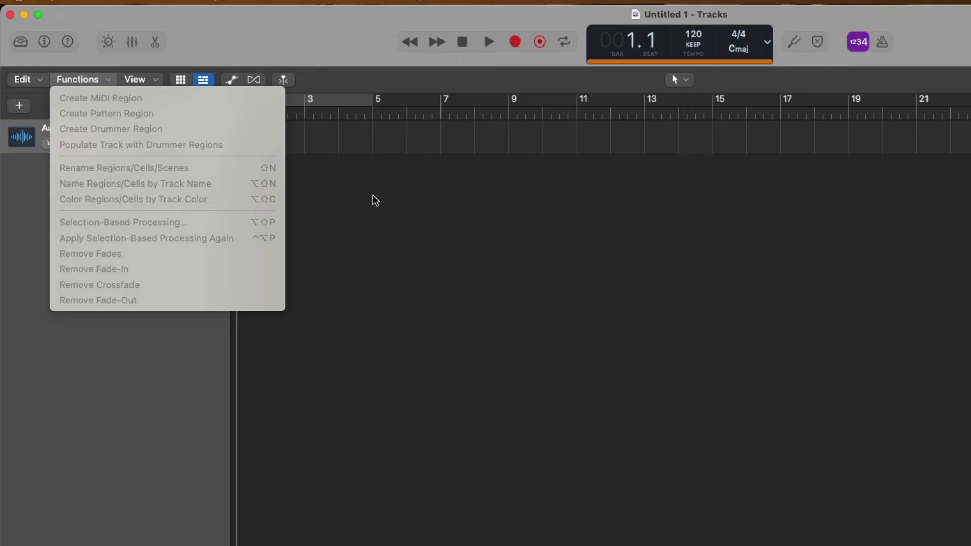
pyautogui.click(395, 208)
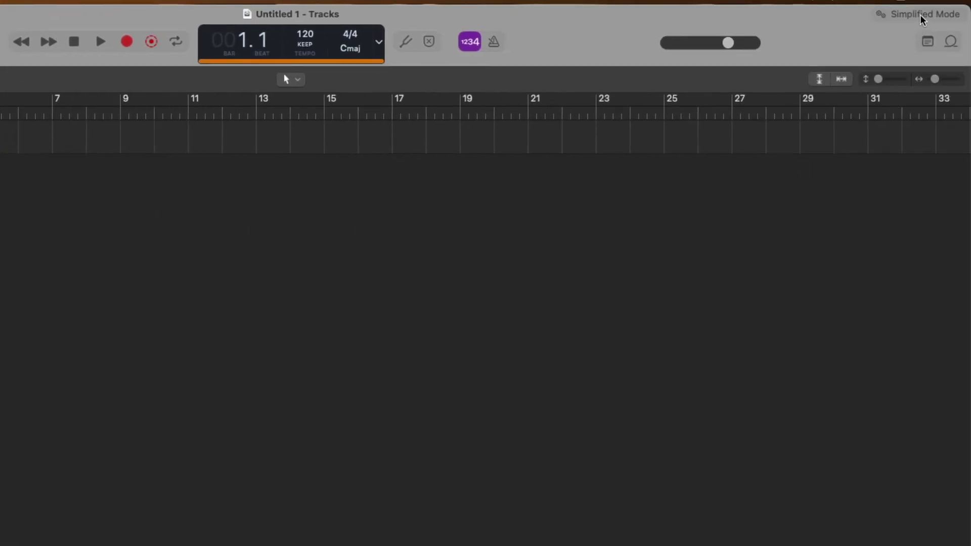
# - Leave Simplified Mode by enabling Complete Features in Advanced settings, then close Settings
pyautogui.click(923, 15)
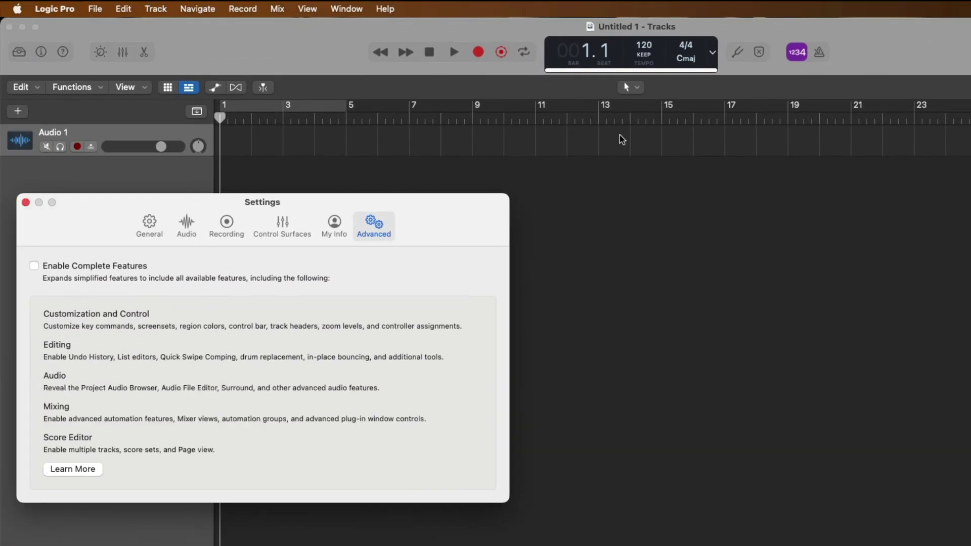
pyautogui.moveTo(475, 205); pyautogui.dragTo(758, 212)
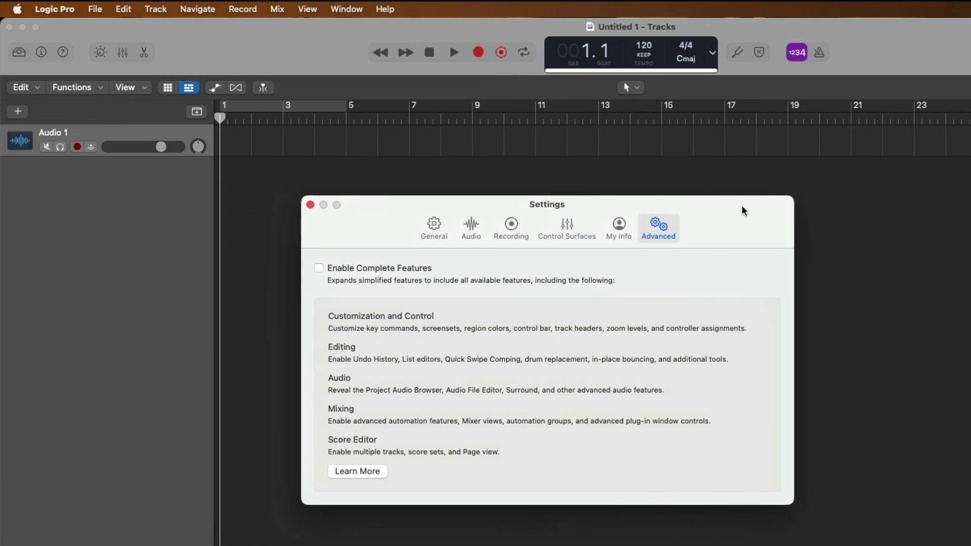
pyautogui.click(75, 13)
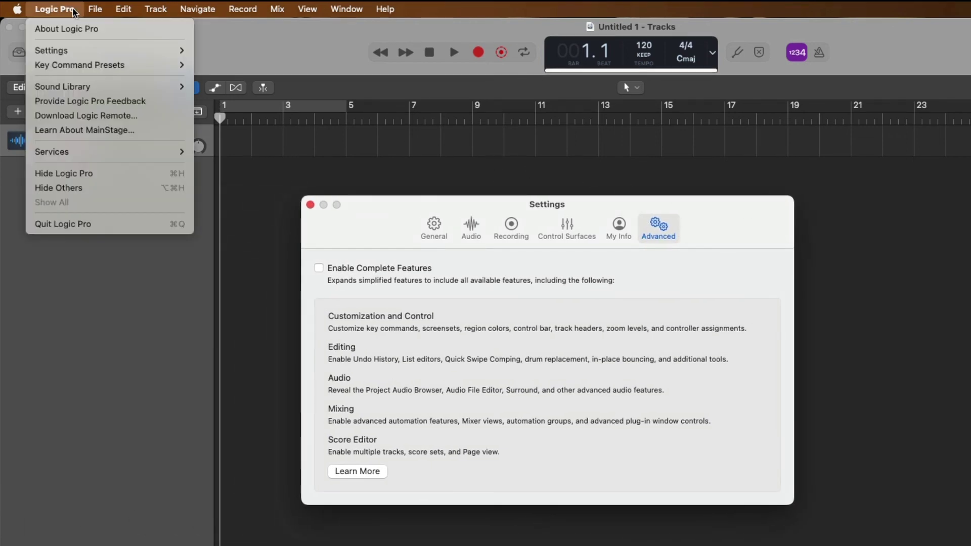
pyautogui.moveTo(180, 50)
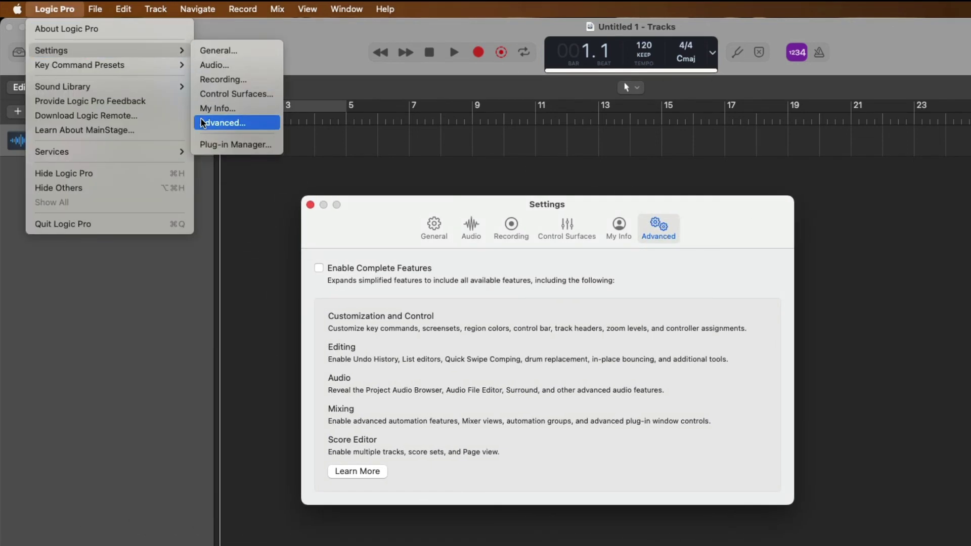
pyautogui.click(366, 216)
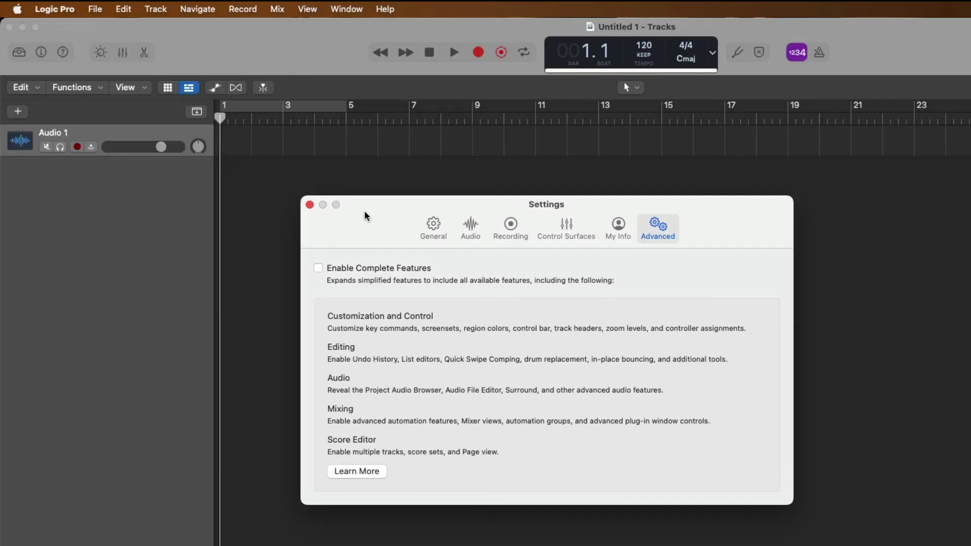
pyautogui.click(361, 270)
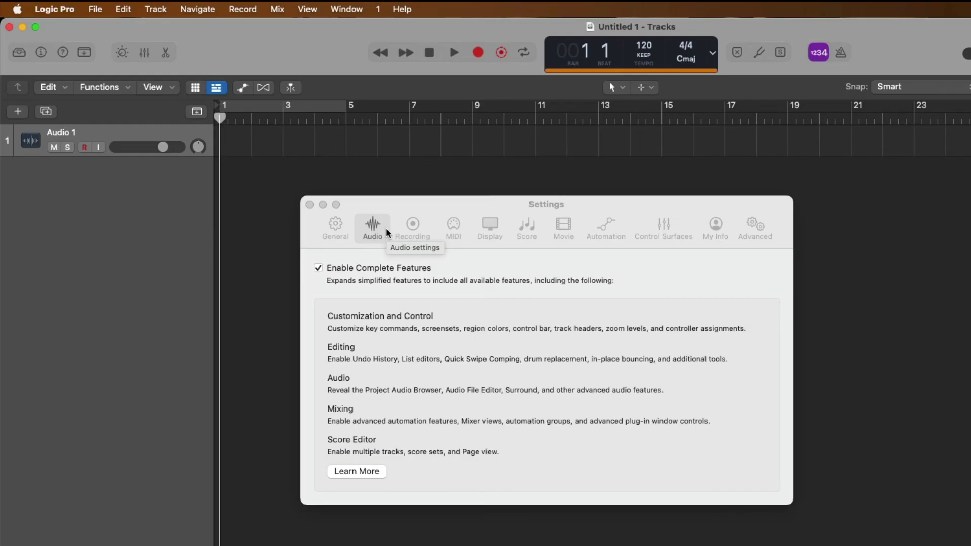
pyautogui.click(309, 204)
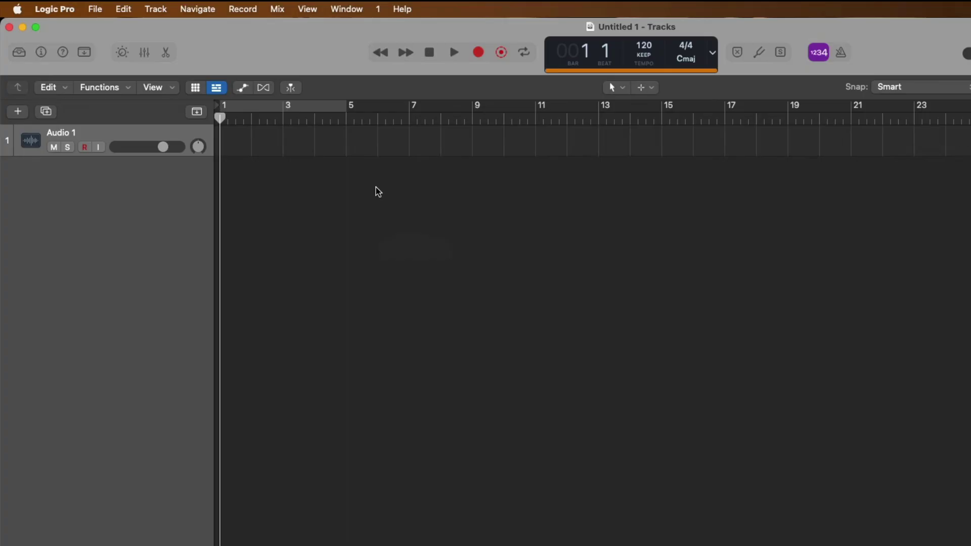
# - Turn on Quick Help, move its floating window mid-screen, then open and close its user guide page
pyautogui.click(64, 52)
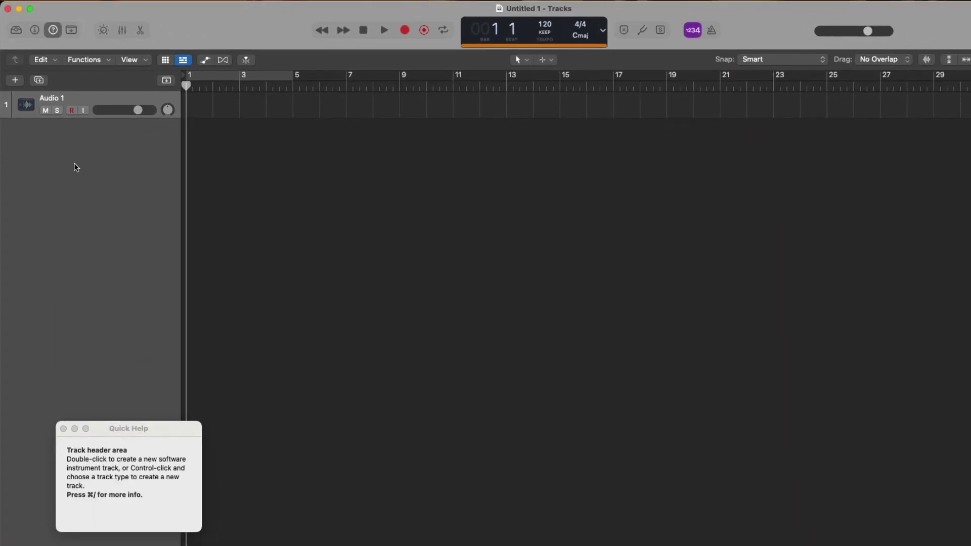
pyautogui.moveTo(171, 429); pyautogui.dragTo(395, 297)
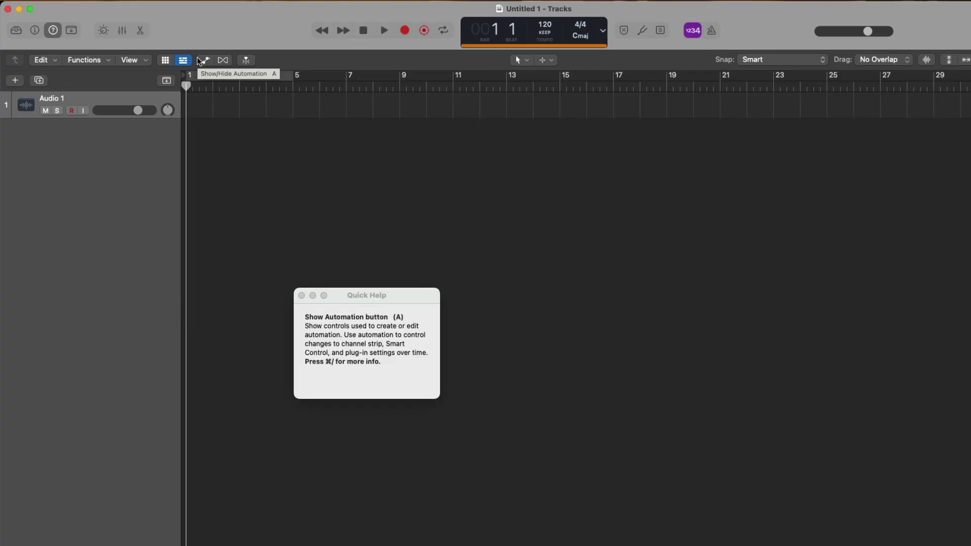
pyautogui.press('super+slash')
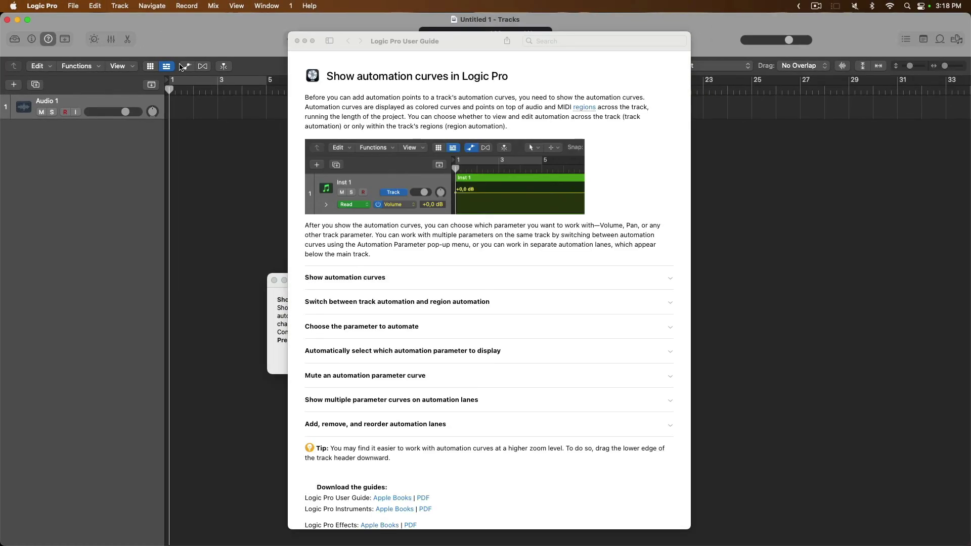
pyautogui.click(297, 42)
# - Set Quick Help to appear as Bubbles at Pointer Location
pyautogui.click(306, 6)
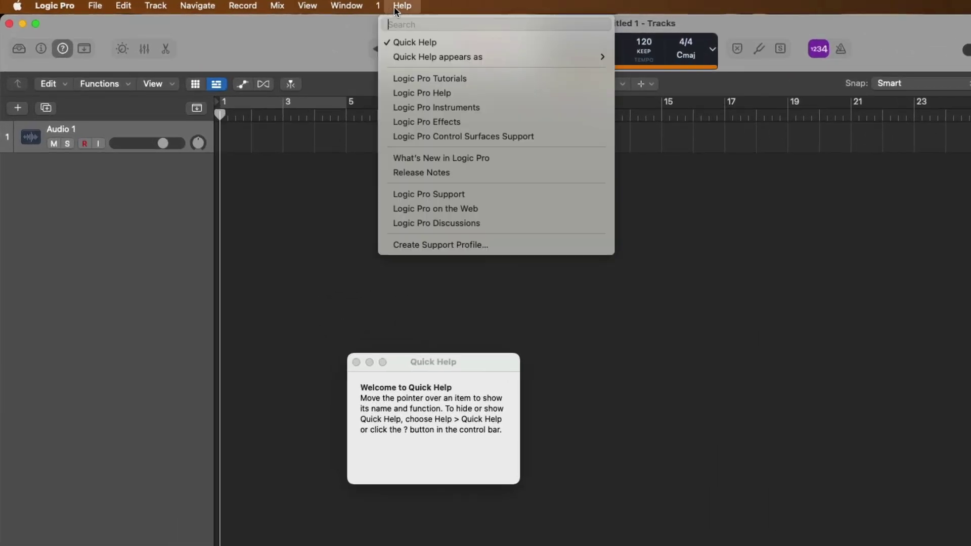
pyautogui.moveTo(397, 58)
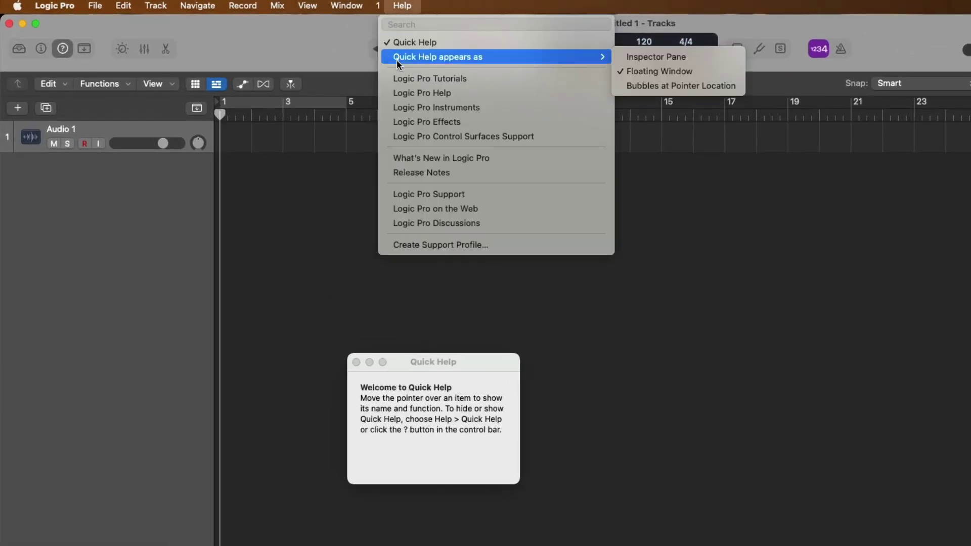
pyautogui.click(626, 87)
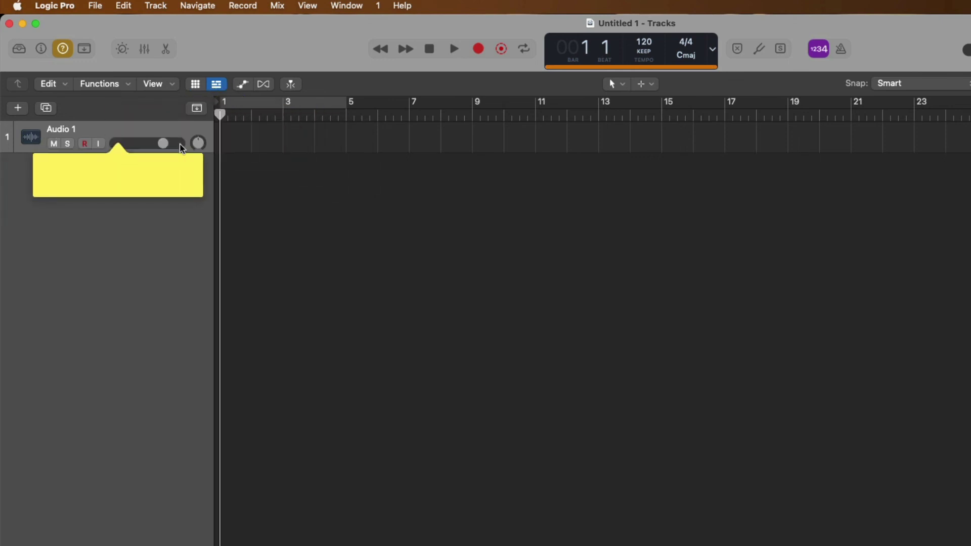
# - Switch Quick Help to appear in the Inspector Pane and turn it back on
pyautogui.click(403, 5)
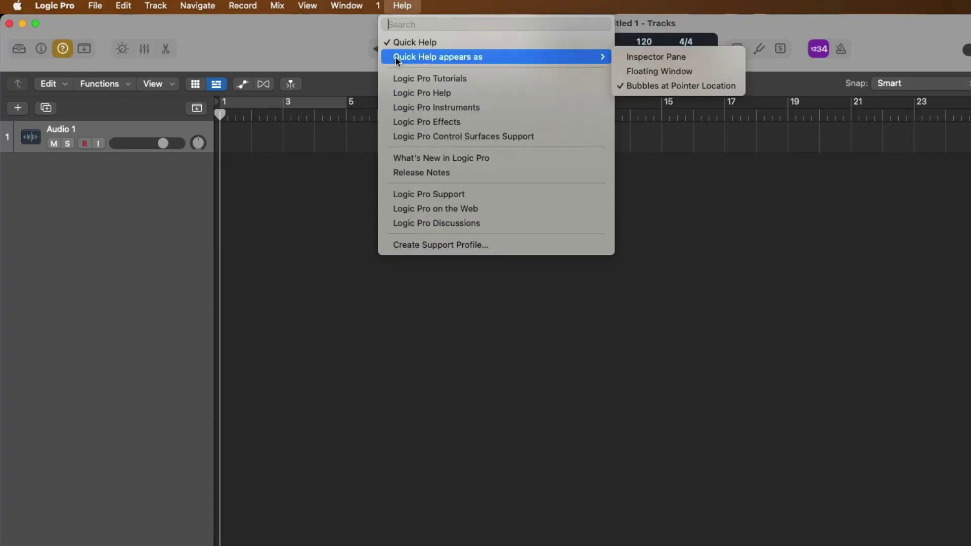
pyautogui.click(621, 56)
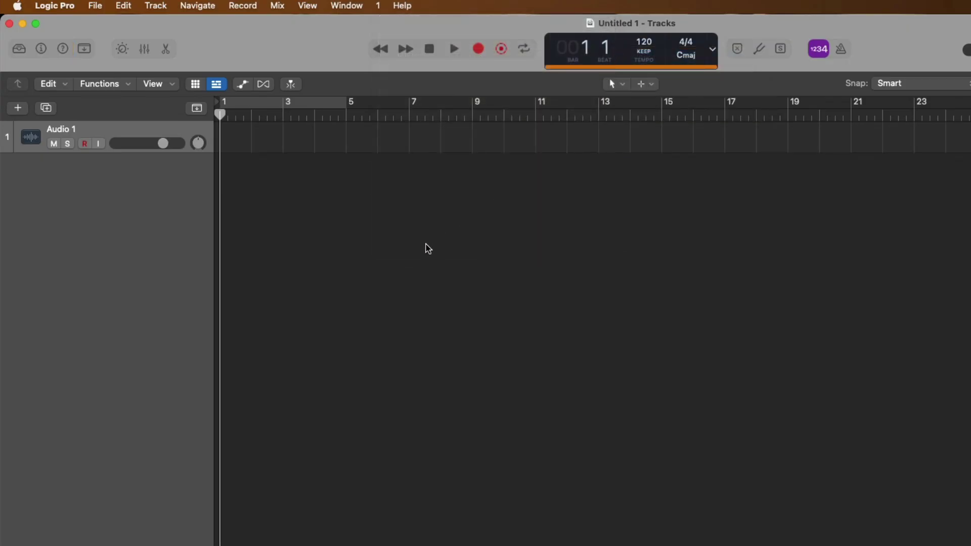
pyautogui.click(63, 49)
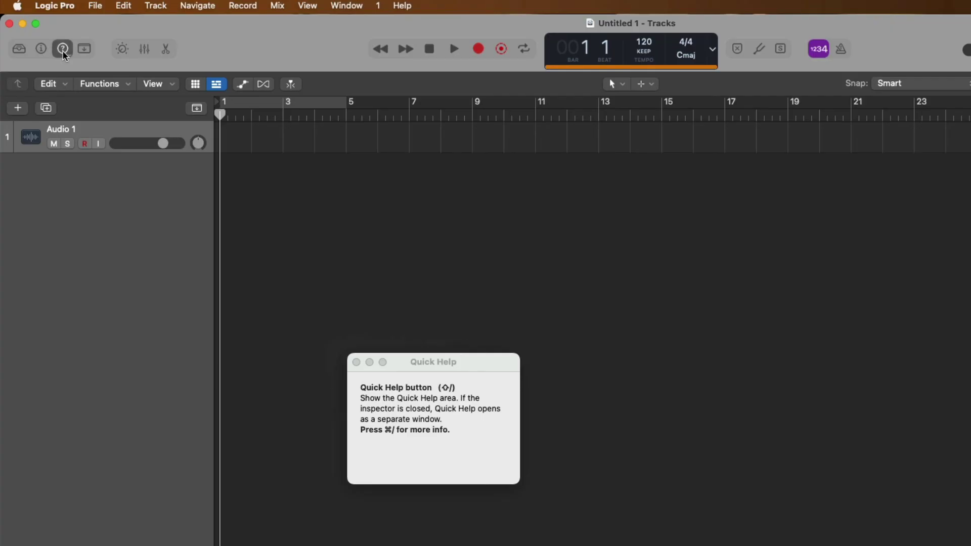
# - Open the inspector with the Quick Help button left off
pyautogui.click(62, 49)
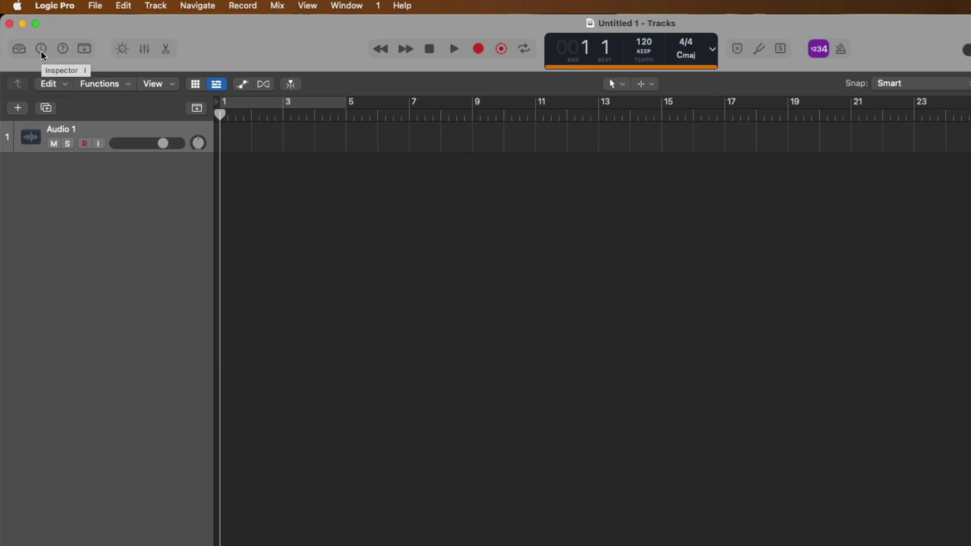
pyautogui.click(41, 50)
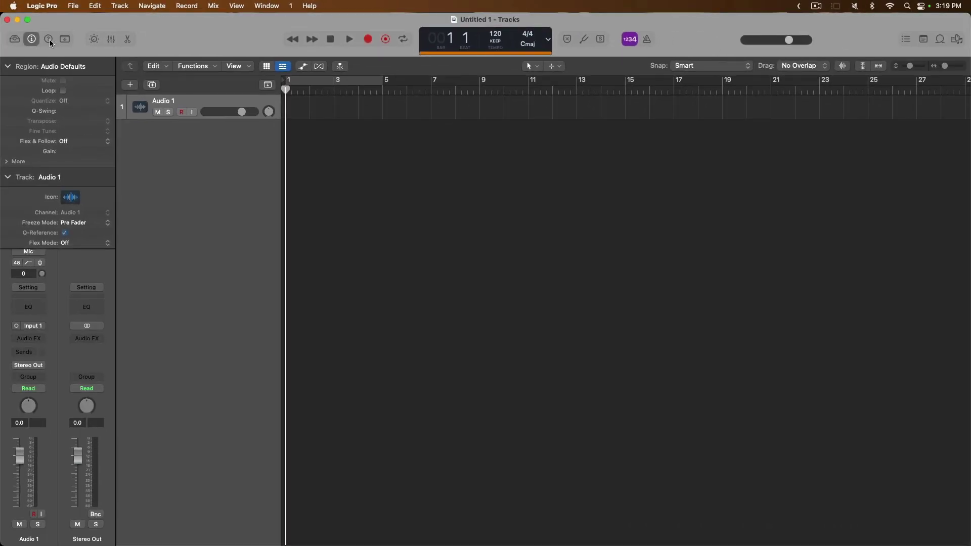
pyautogui.click(49, 40)
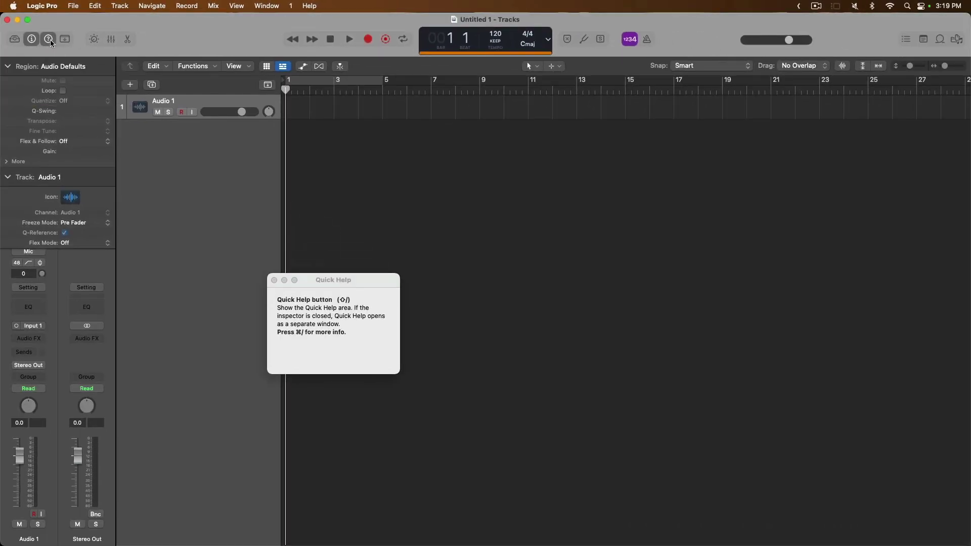
pyautogui.click(50, 41)
# - Choose Quick Help appears as Inspector Pane so it shows at the inspector's top
pyautogui.click(310, 7)
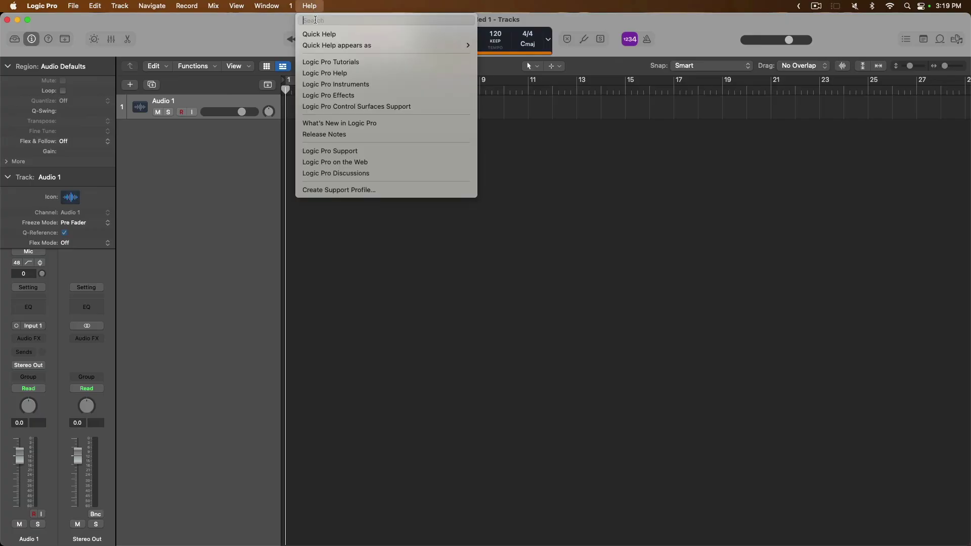
pyautogui.moveTo(323, 46)
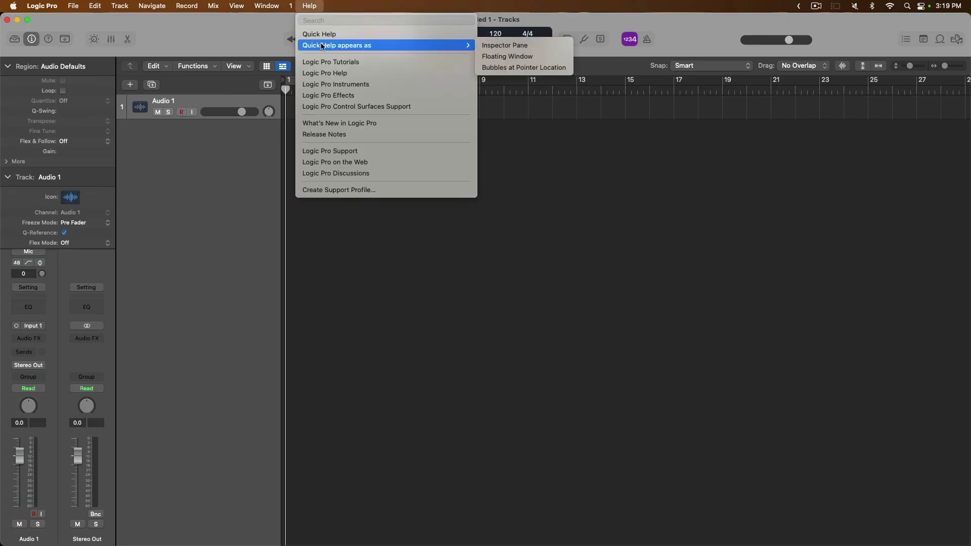
pyautogui.click(496, 45)
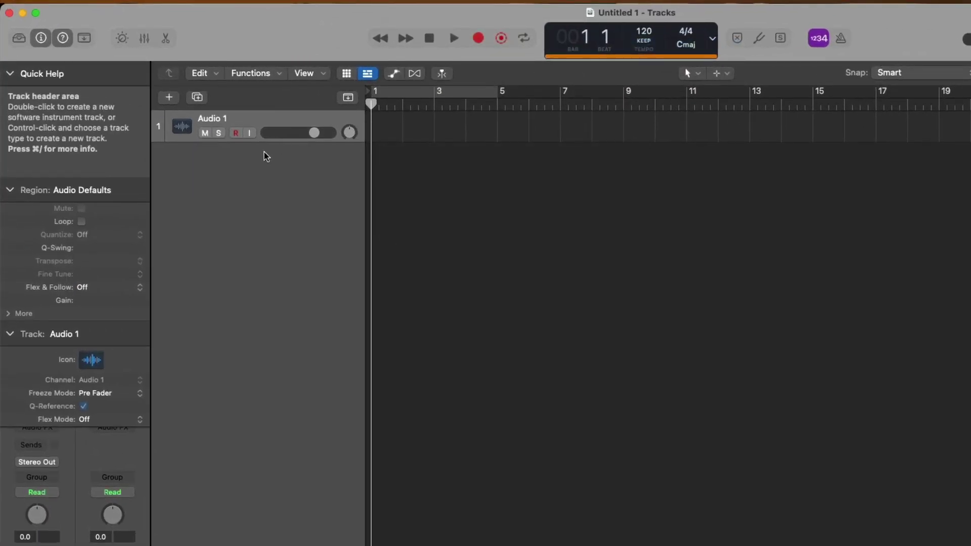